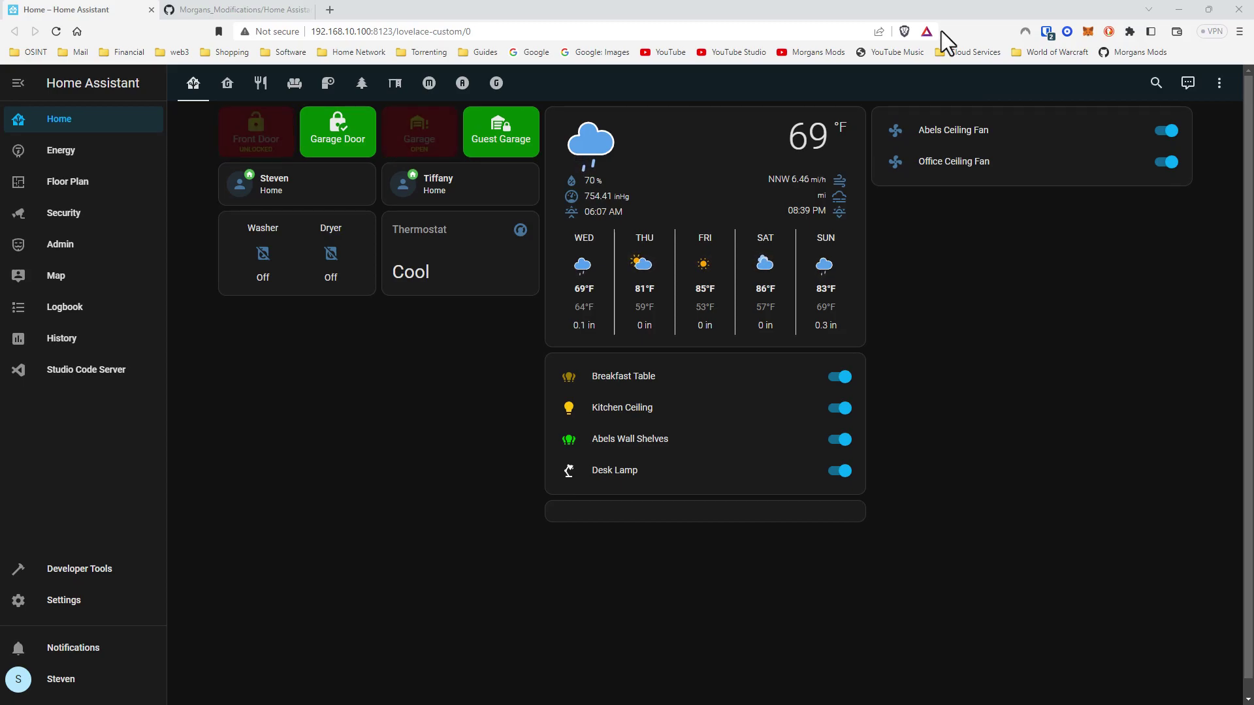
Open Equipment I Use.md in the GitHub repository and scroll to the TP-Link Kasa section
click(275, 10)
scroll(515, 510, down, 6)
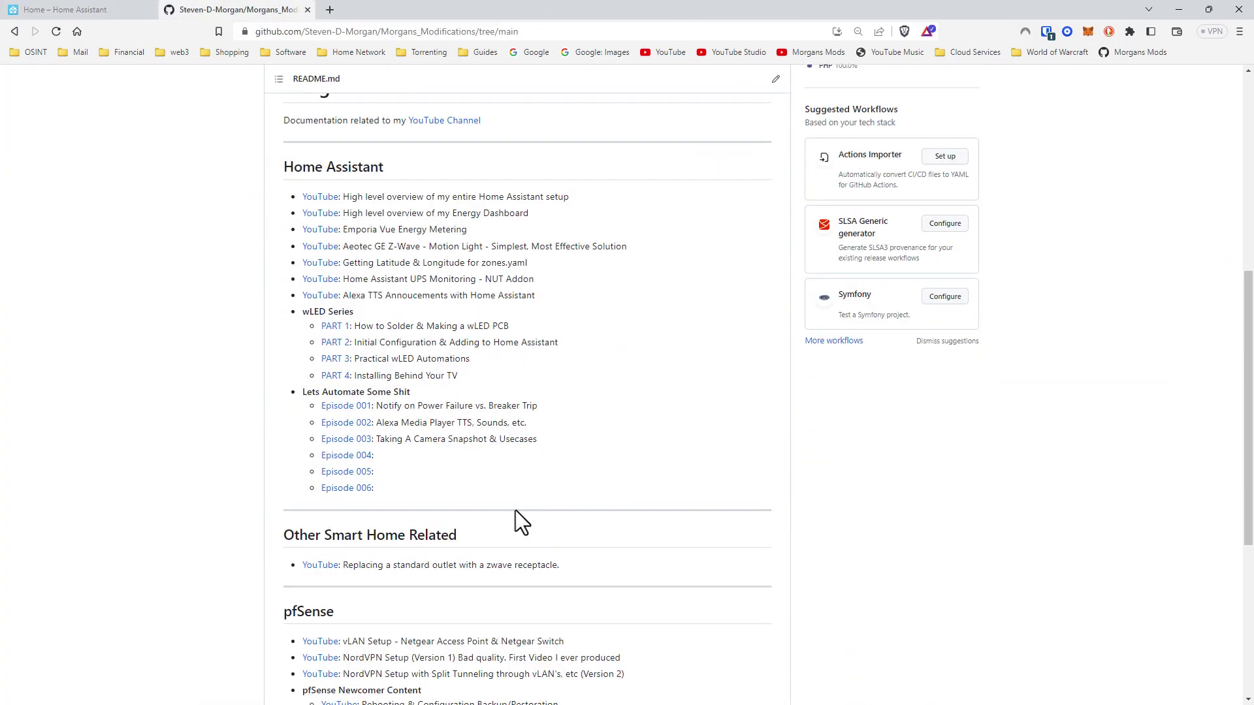
scroll(516, 511, up, 6)
click(350, 410)
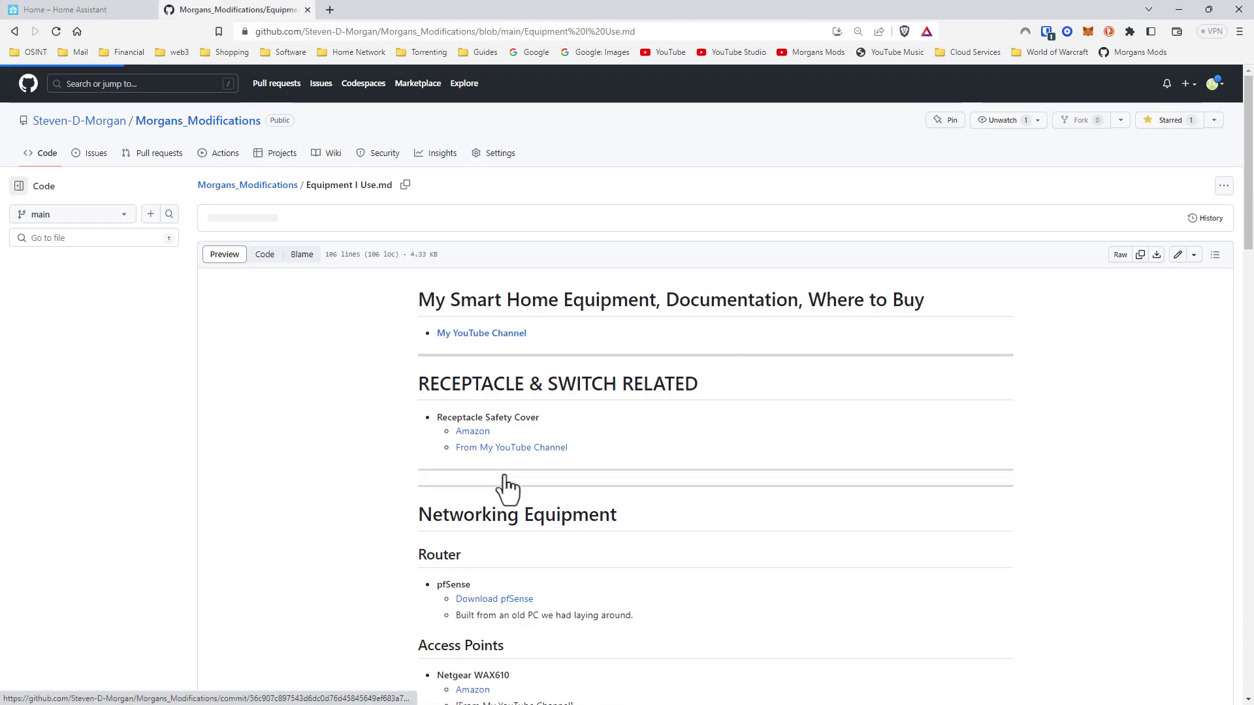
scroll(559, 488, down, 20)
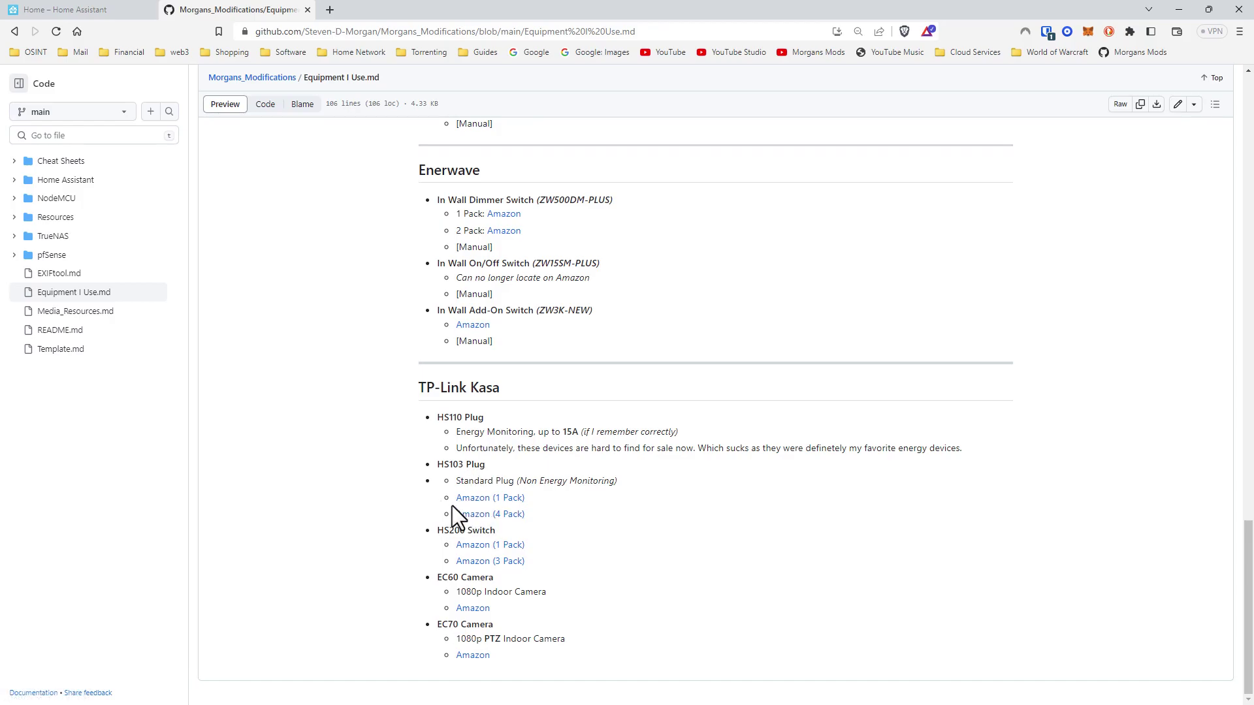
From Settings > Devices & Services, list the TP-Link Kasa Smart integration's 15 devices
click(39, 10)
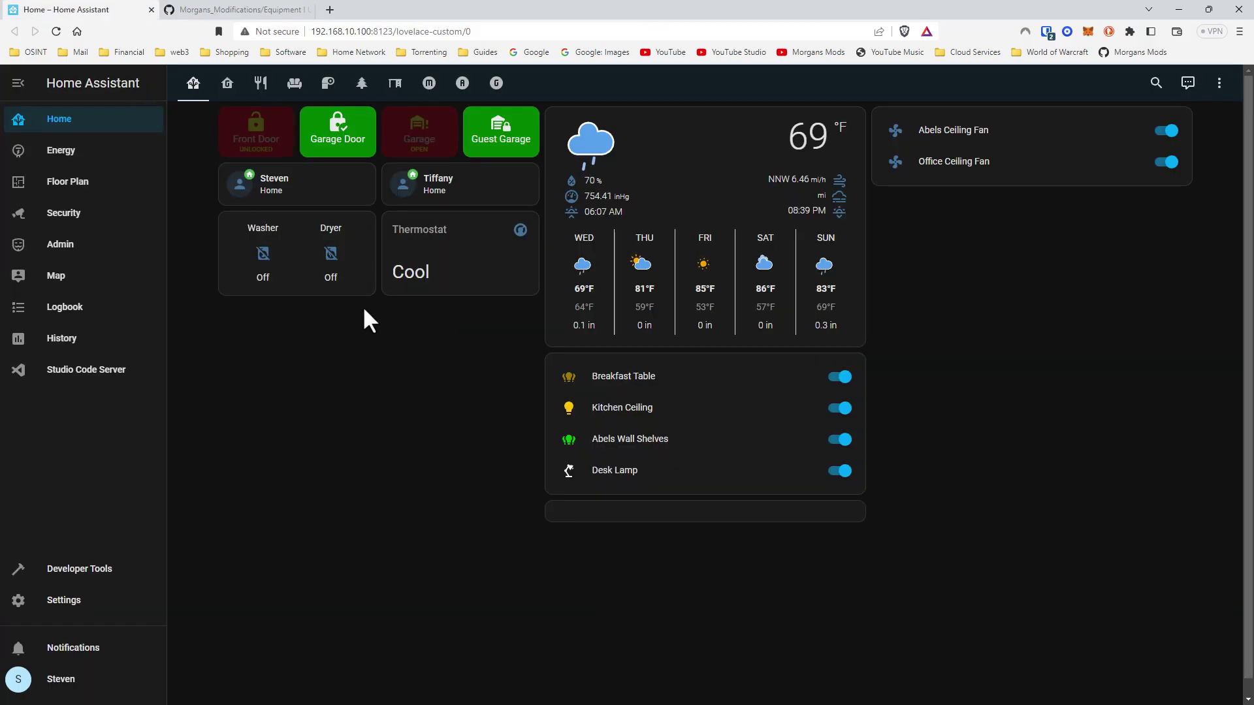
click(92, 602)
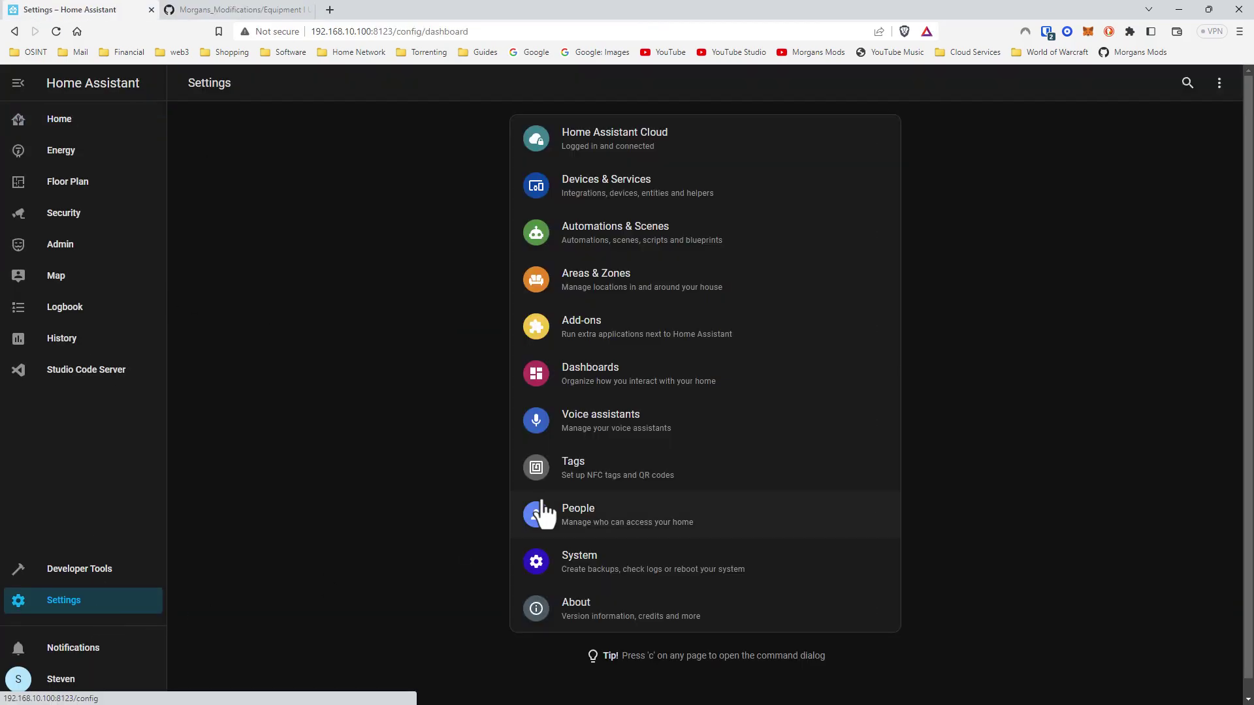
click(751, 195)
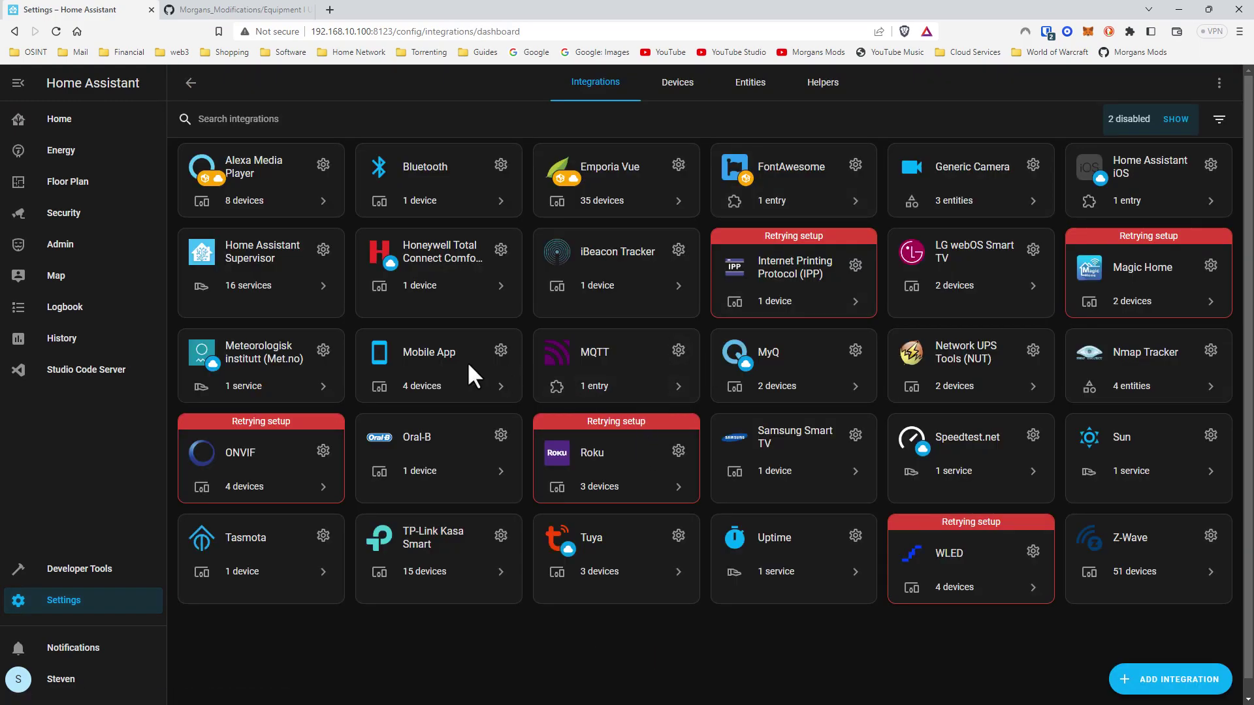
click(409, 575)
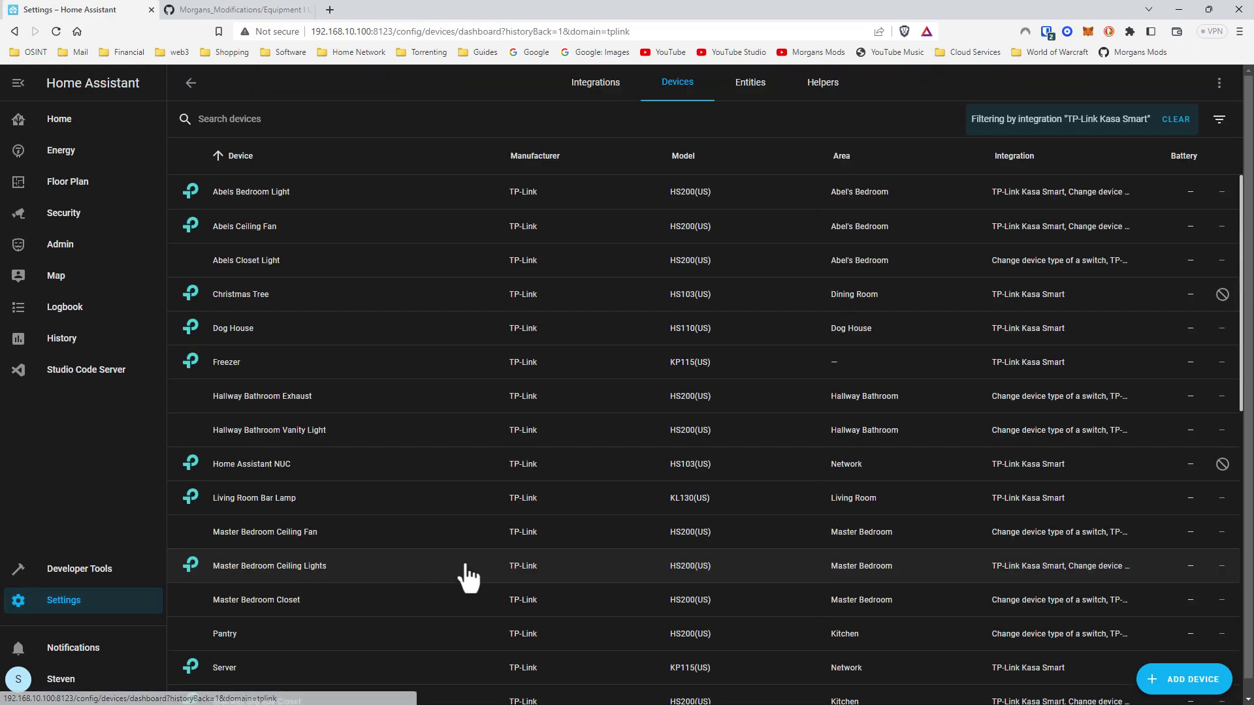
Review the Dog House, Home Assistant NUC and Christmas Tree device pages, returning to the list each time
click(571, 332)
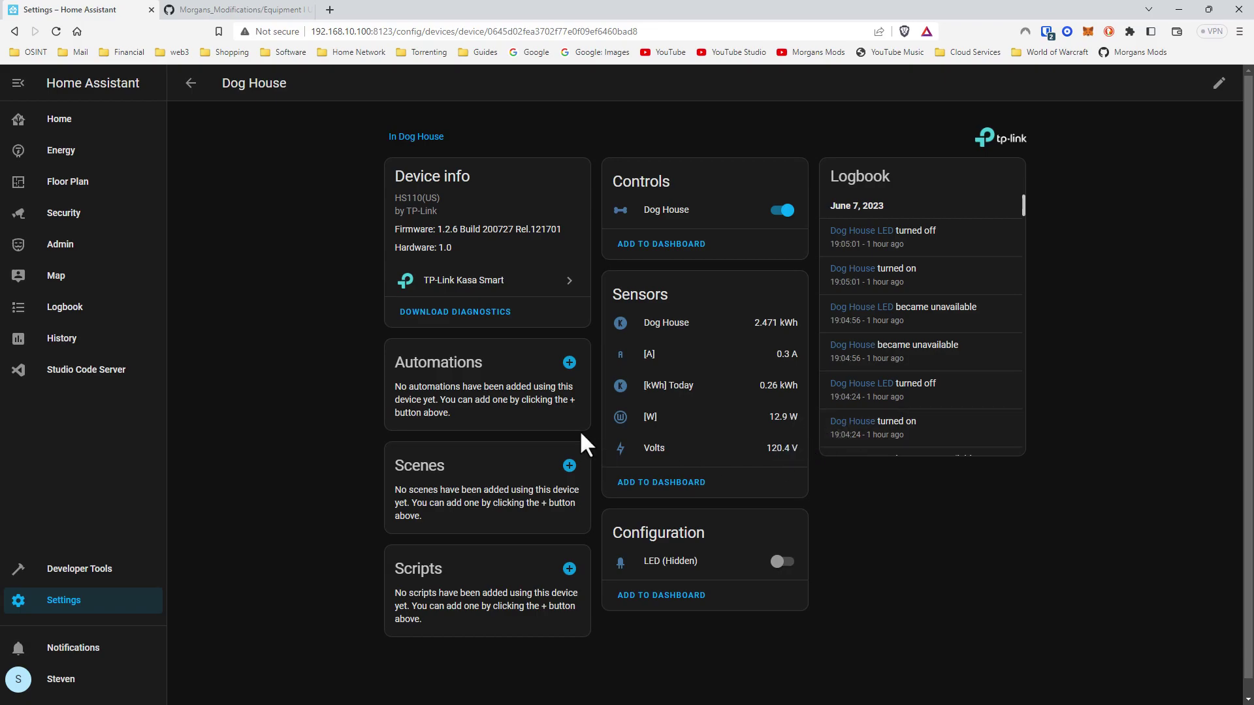
click(190, 83)
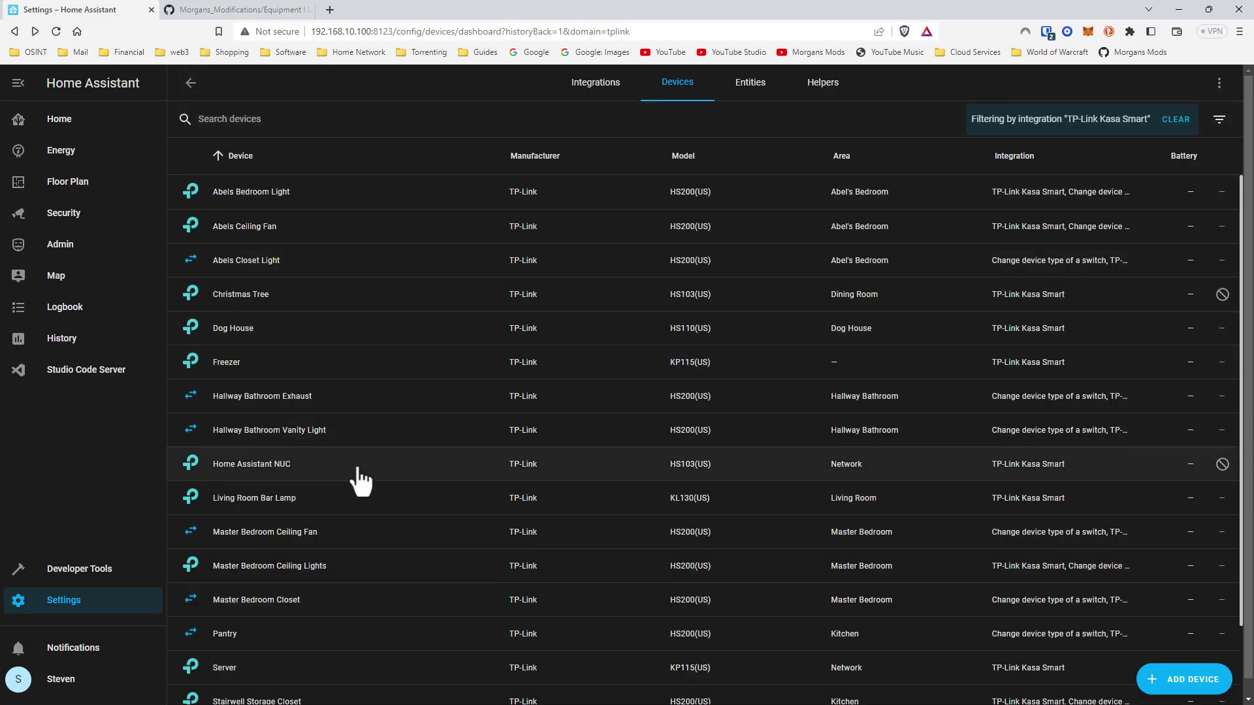
click(503, 468)
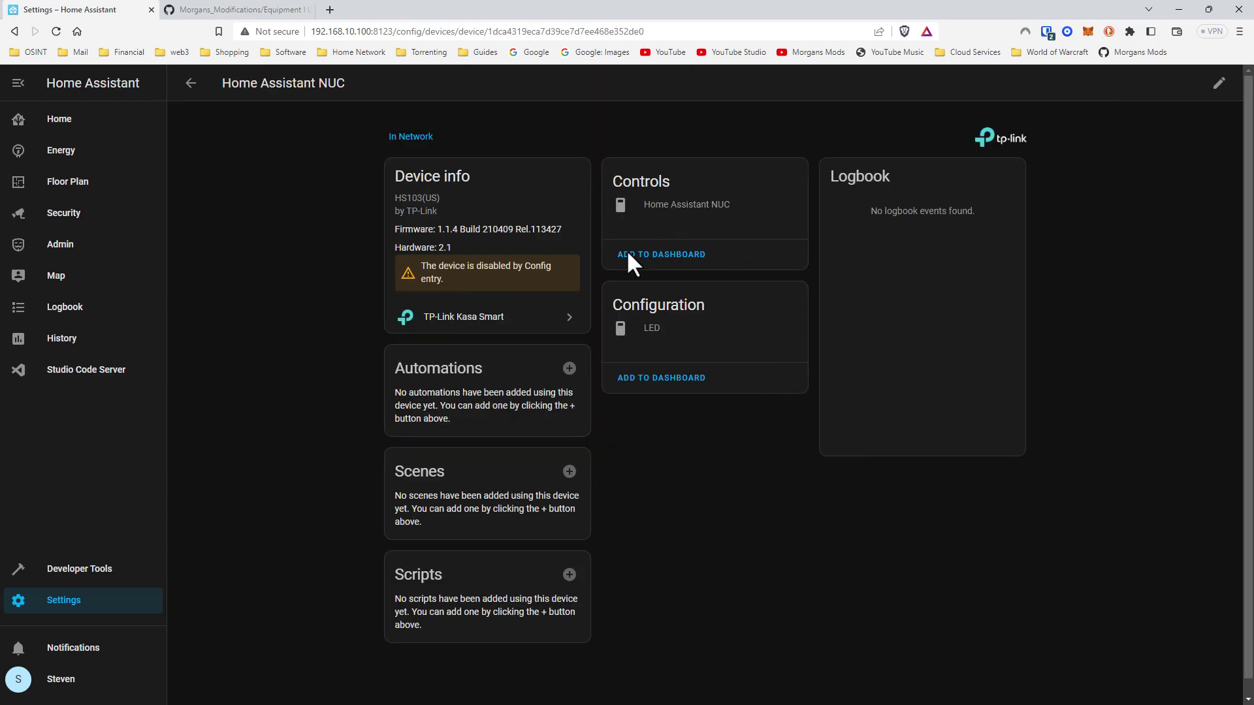
click(190, 83)
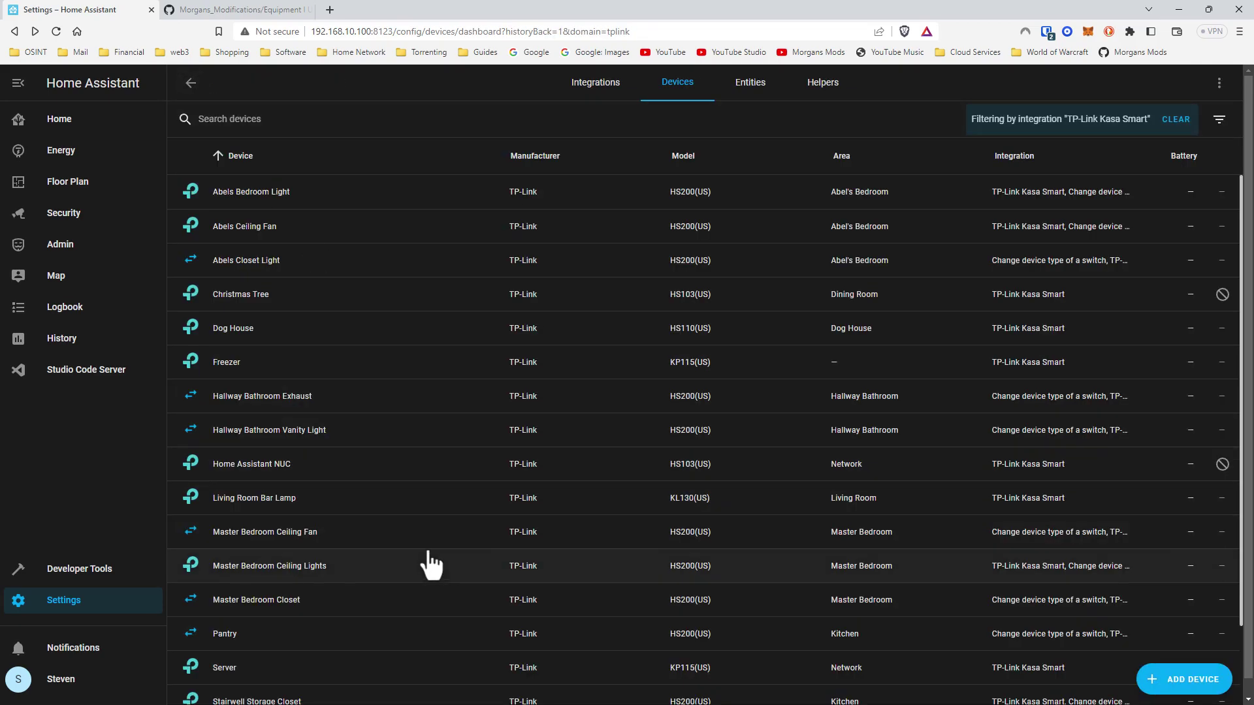
scroll(416, 548, down, 2)
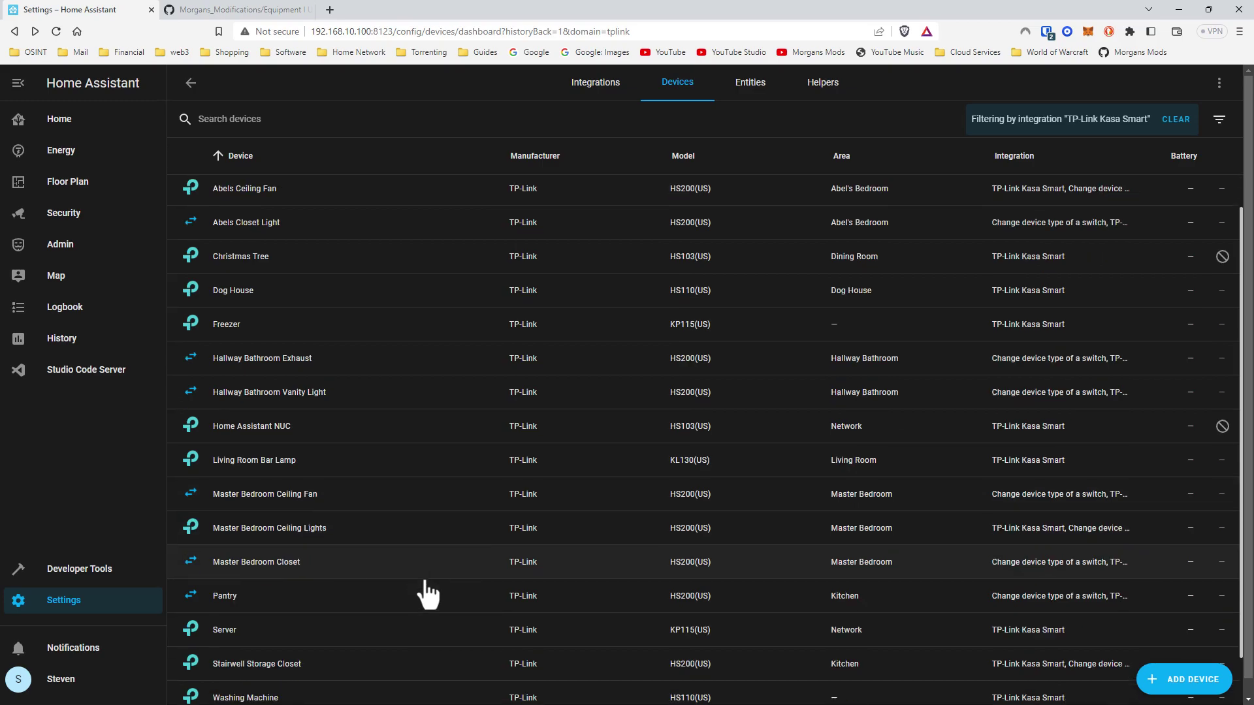
scroll(411, 608, up, 2)
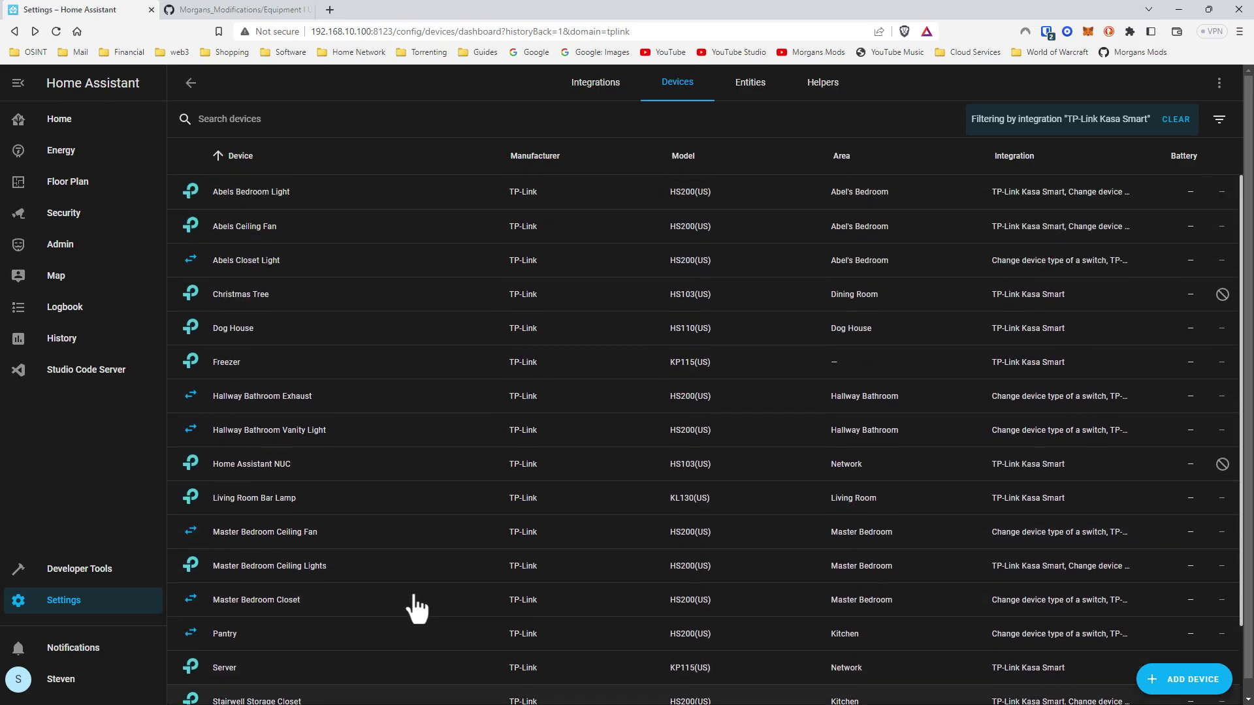
click(375, 296)
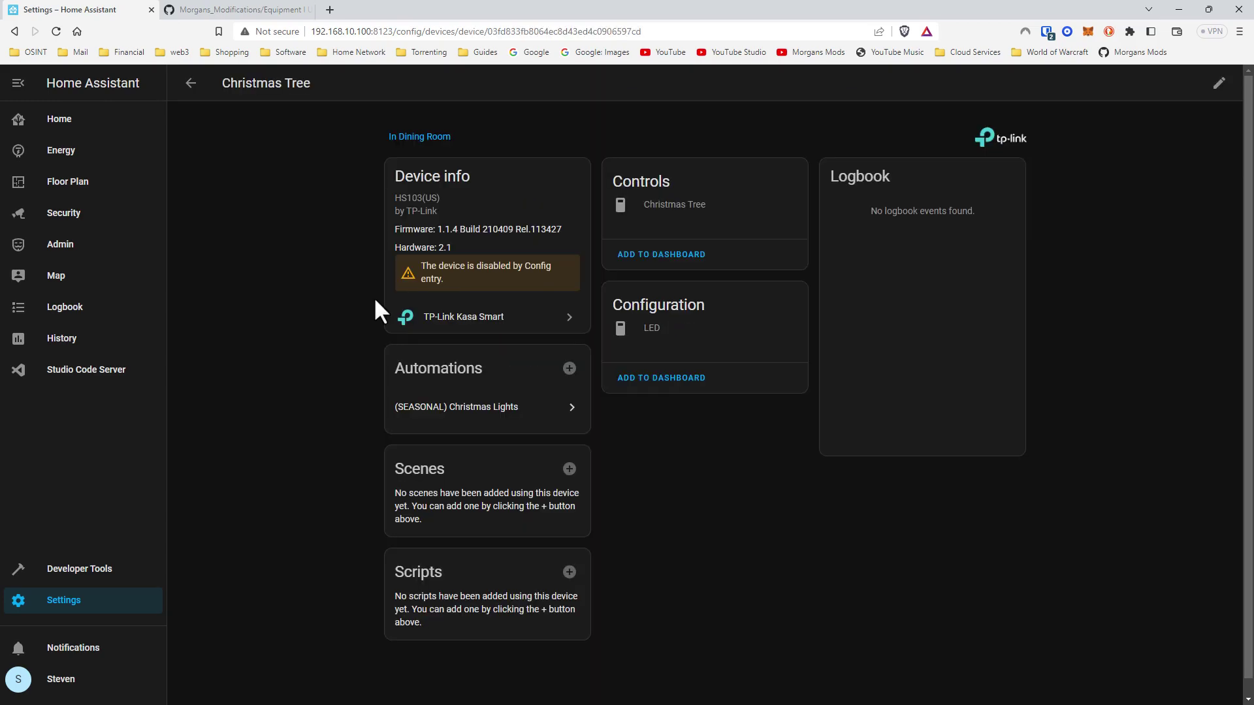
click(190, 85)
scroll(483, 389, up, 2)
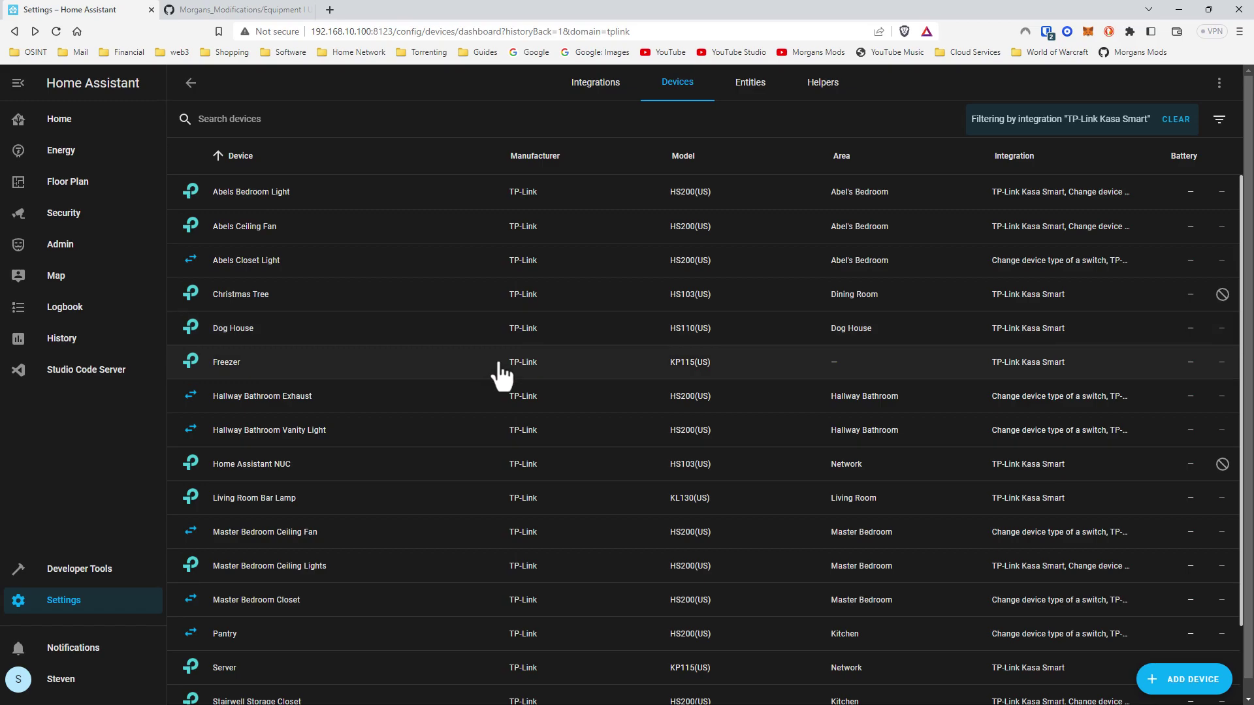
Check the HS103 plug's Amazon (1 Pack) listing, then return and bring up options for the EC70 camera link
click(302, 11)
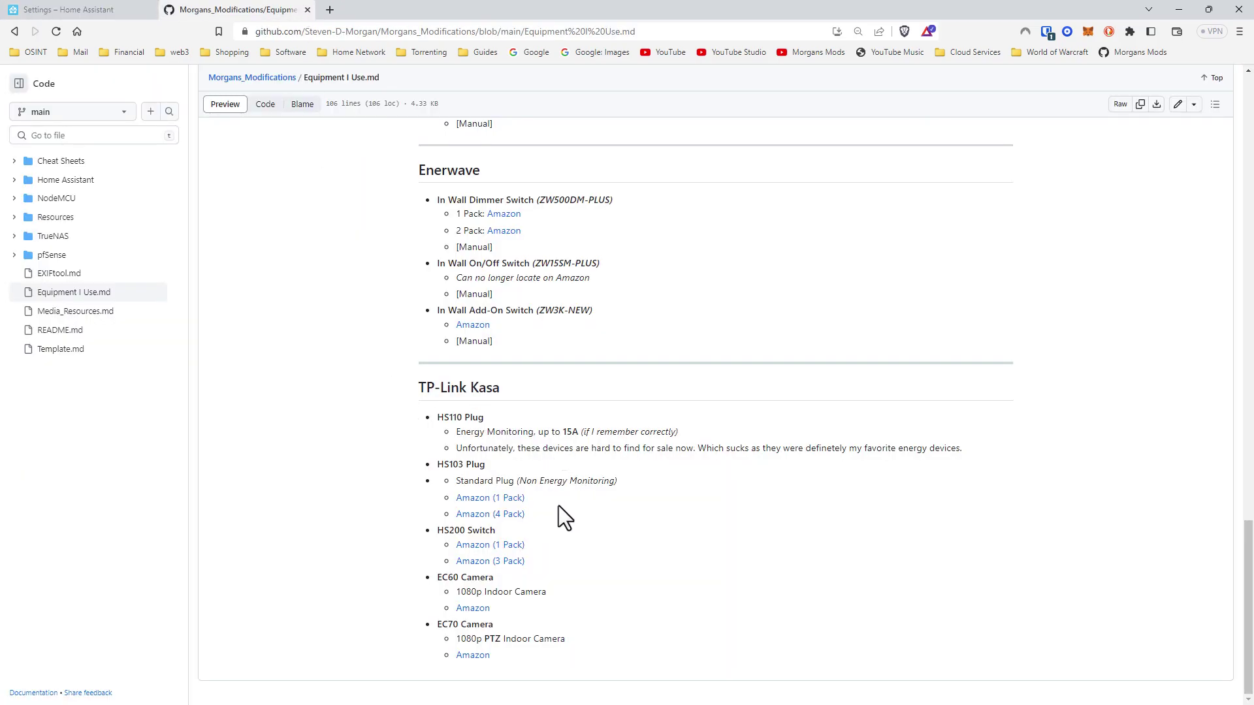
click(506, 500)
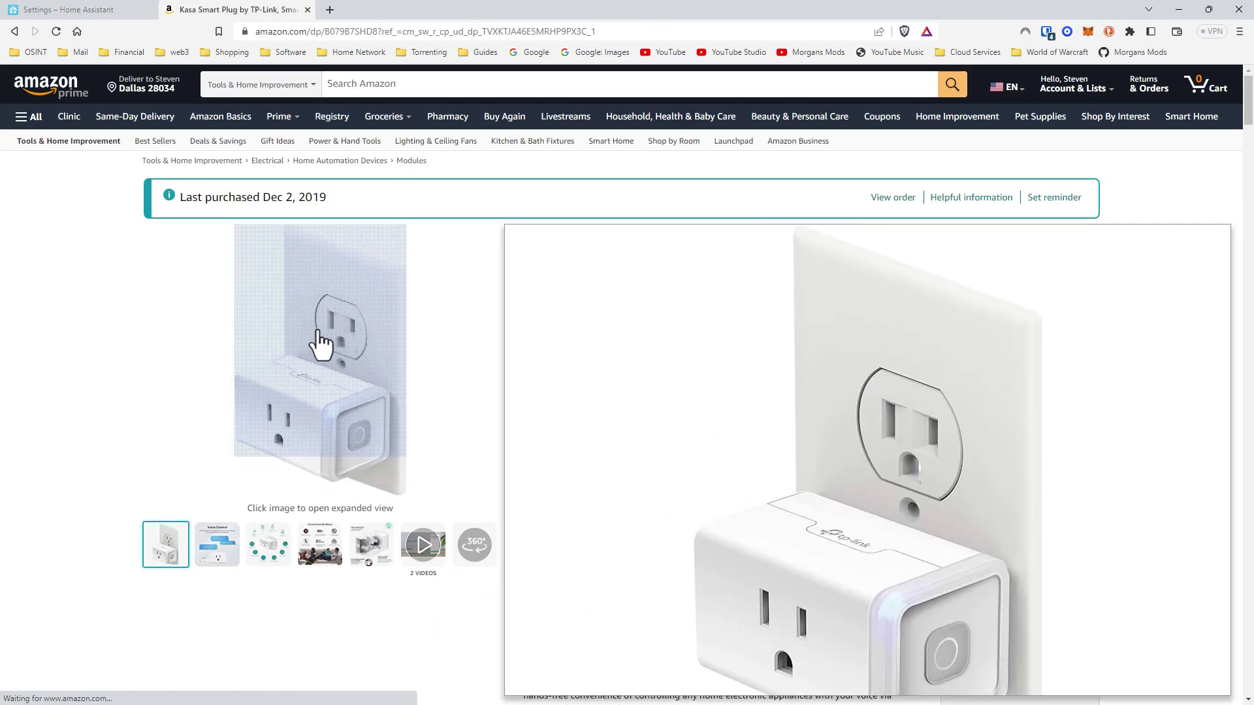
click(14, 30)
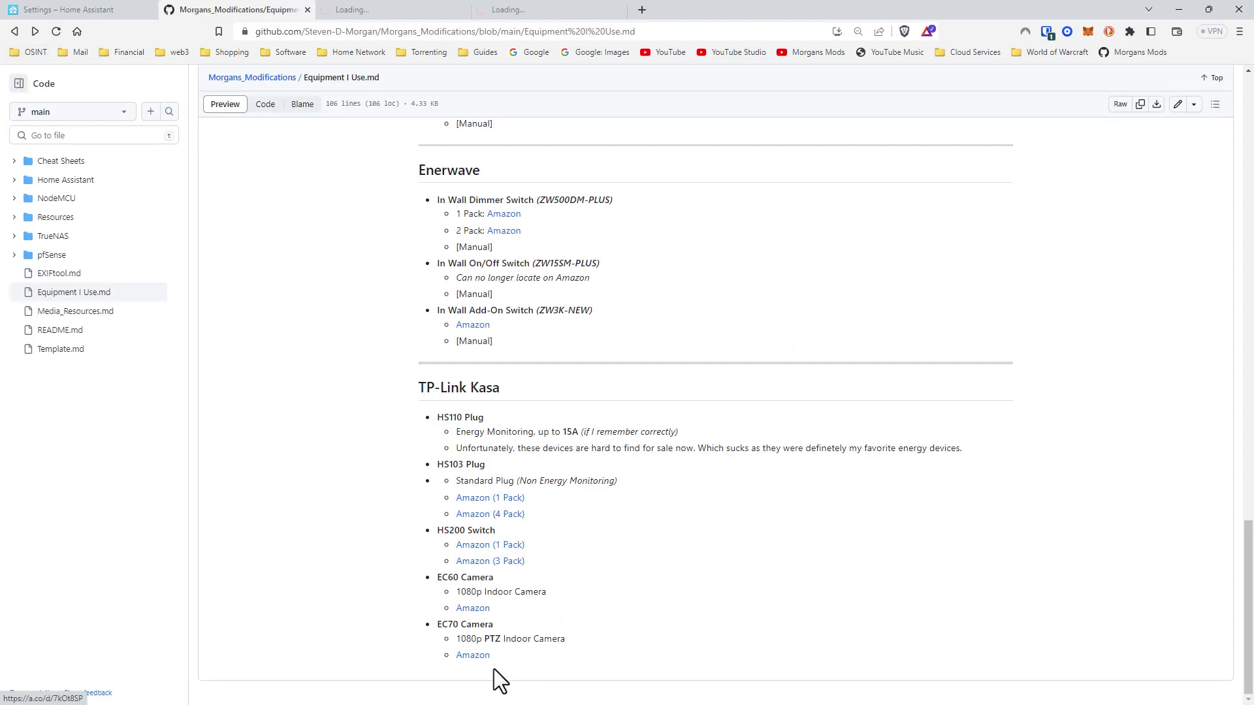
right_click(462, 659)
Open the EC70 camera listing in a new window, review the HS200 and EC70 Amazon listings, then close them
click(558, 479)
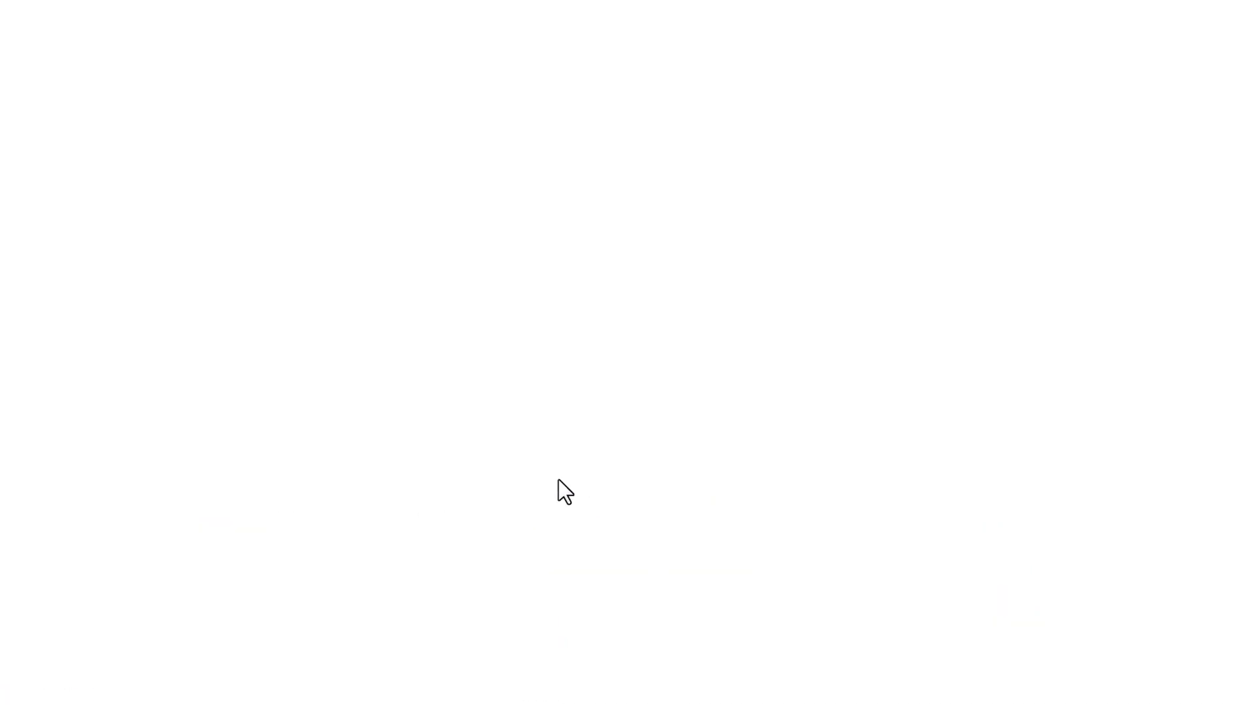
drag(207, 3, 499, 16)
click(398, 9)
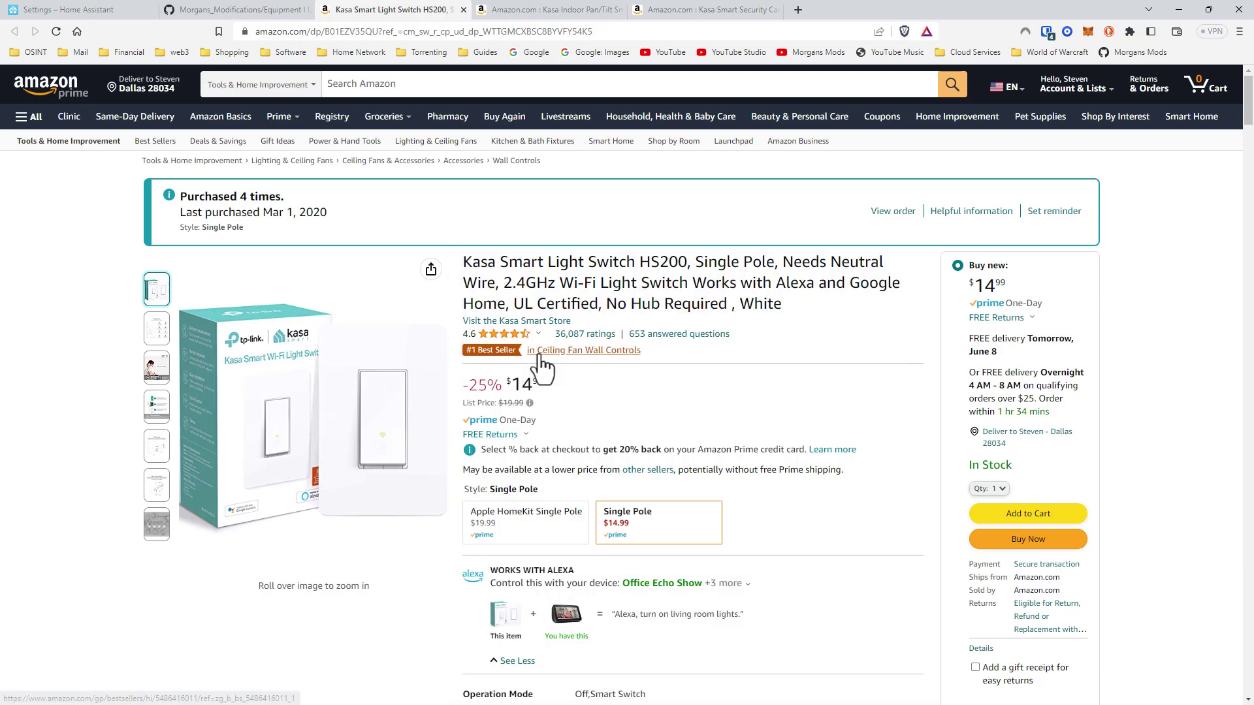
click(463, 10)
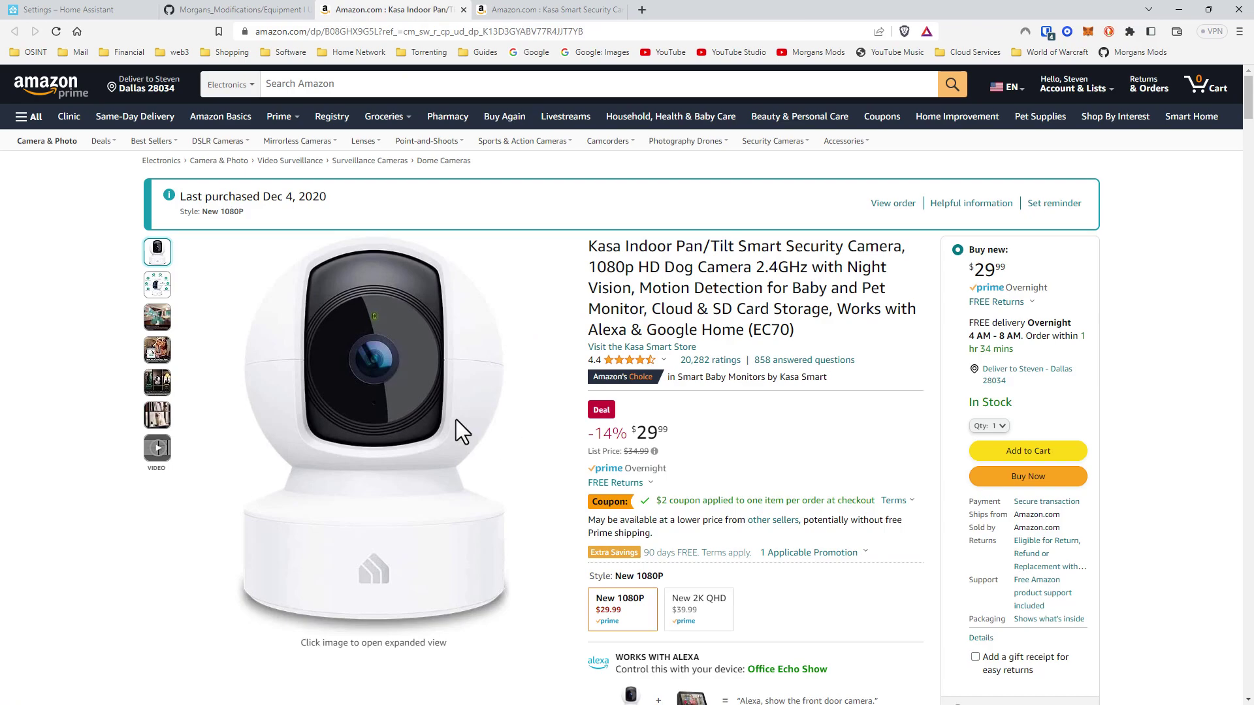
scroll(514, 378, down, 1)
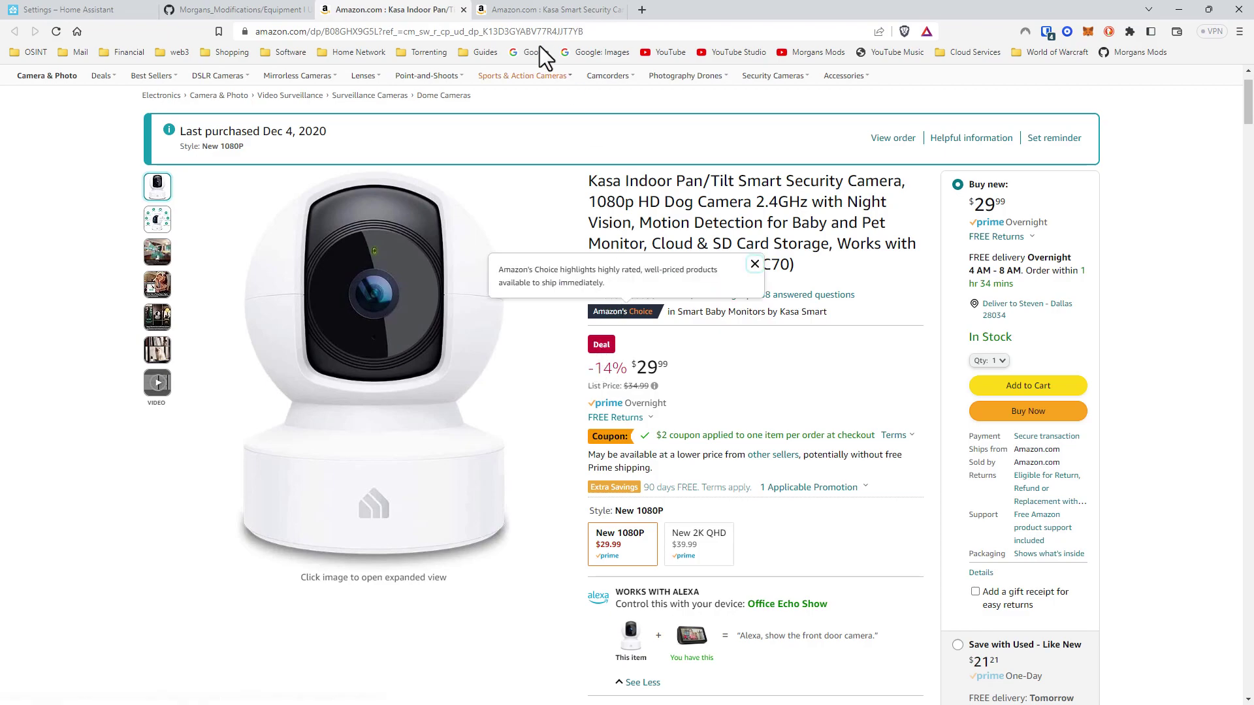
click(463, 10)
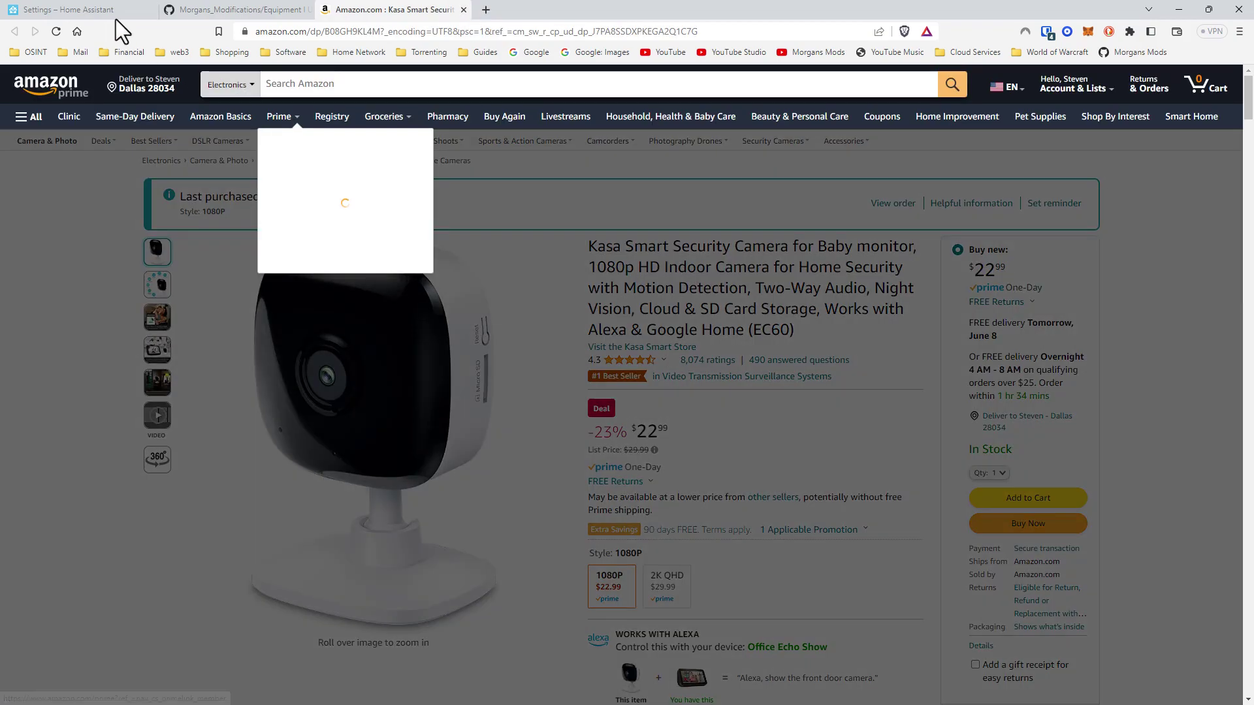
click(81, 1)
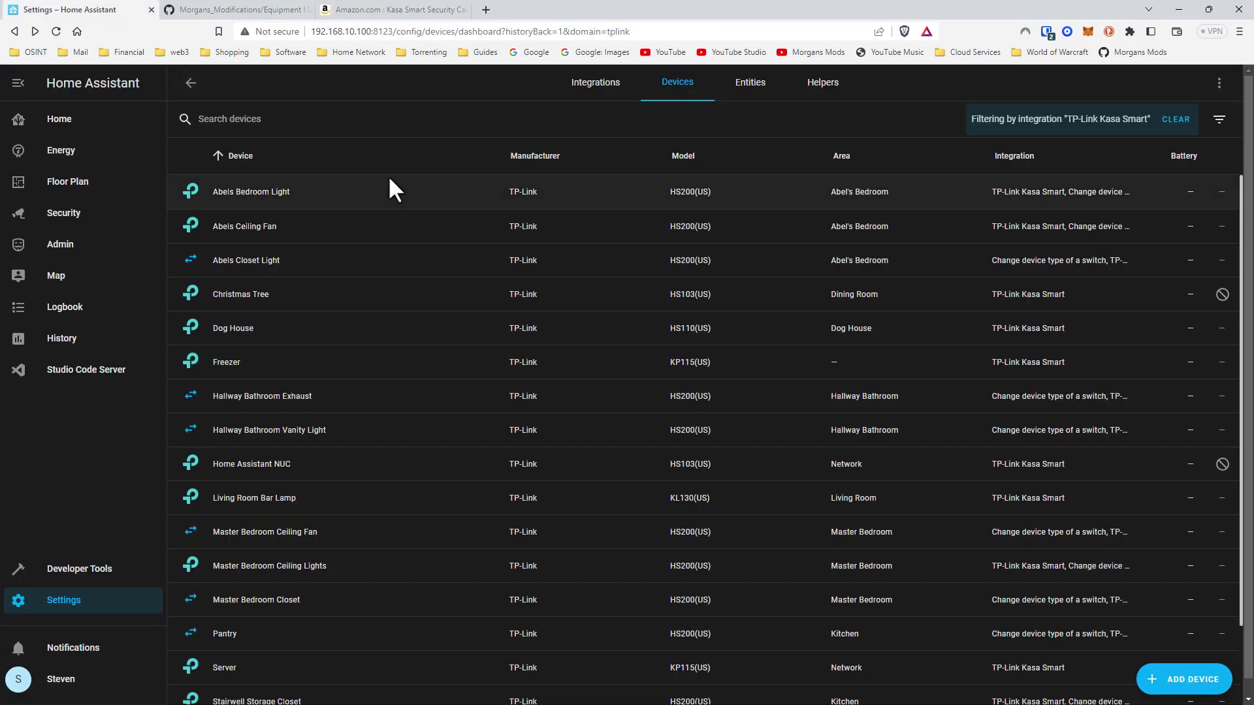
Start adding a TP-Link Kasa device, dismiss the Host prompt unsubmitted, and return to Settings
click(1174, 683)
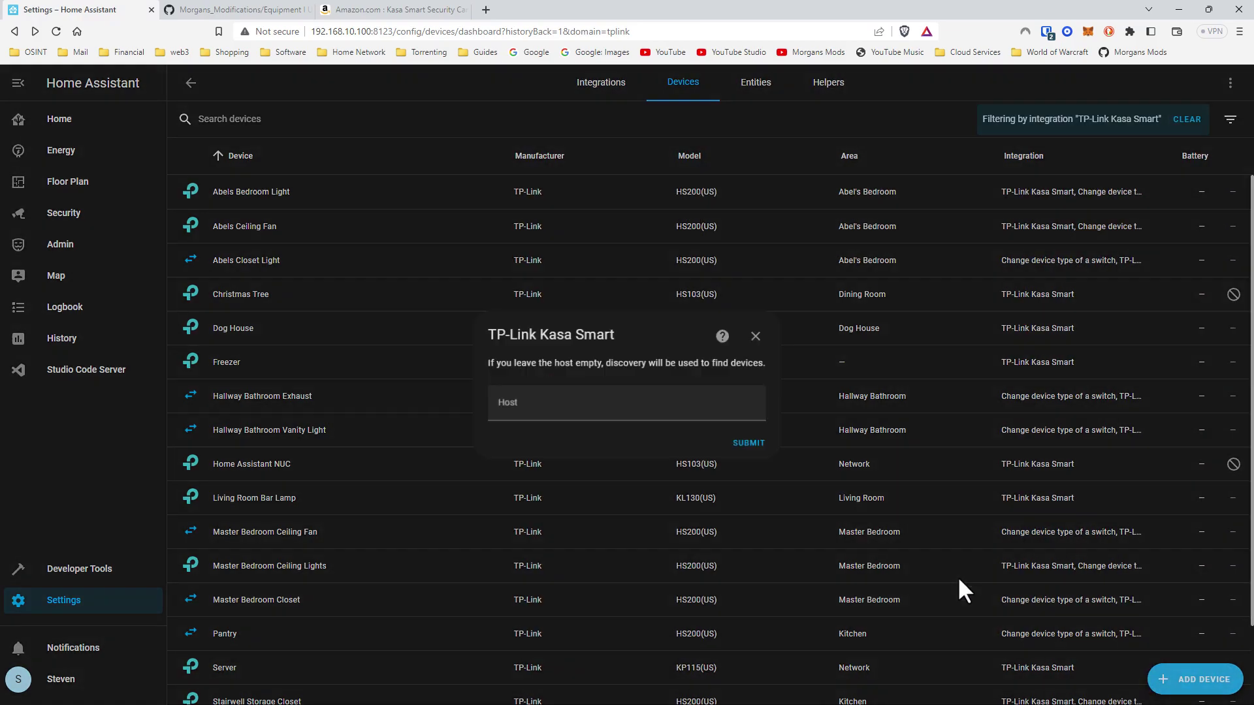
click(600, 413)
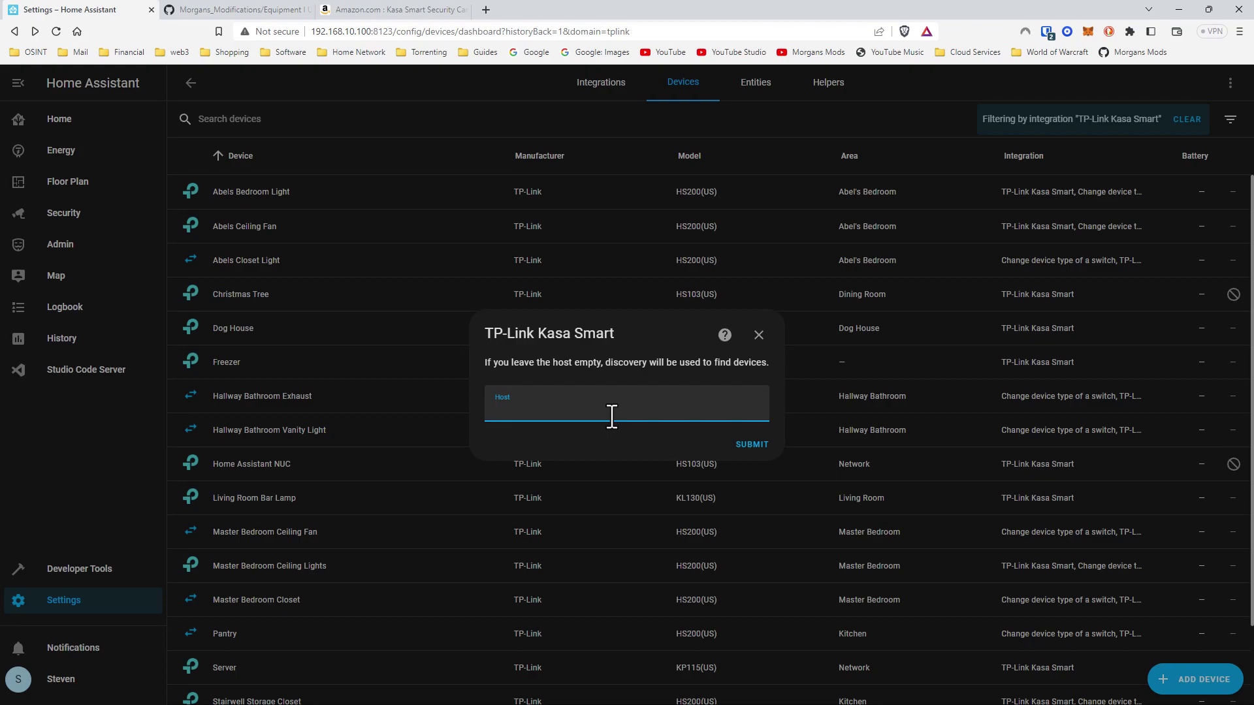
click(759, 335)
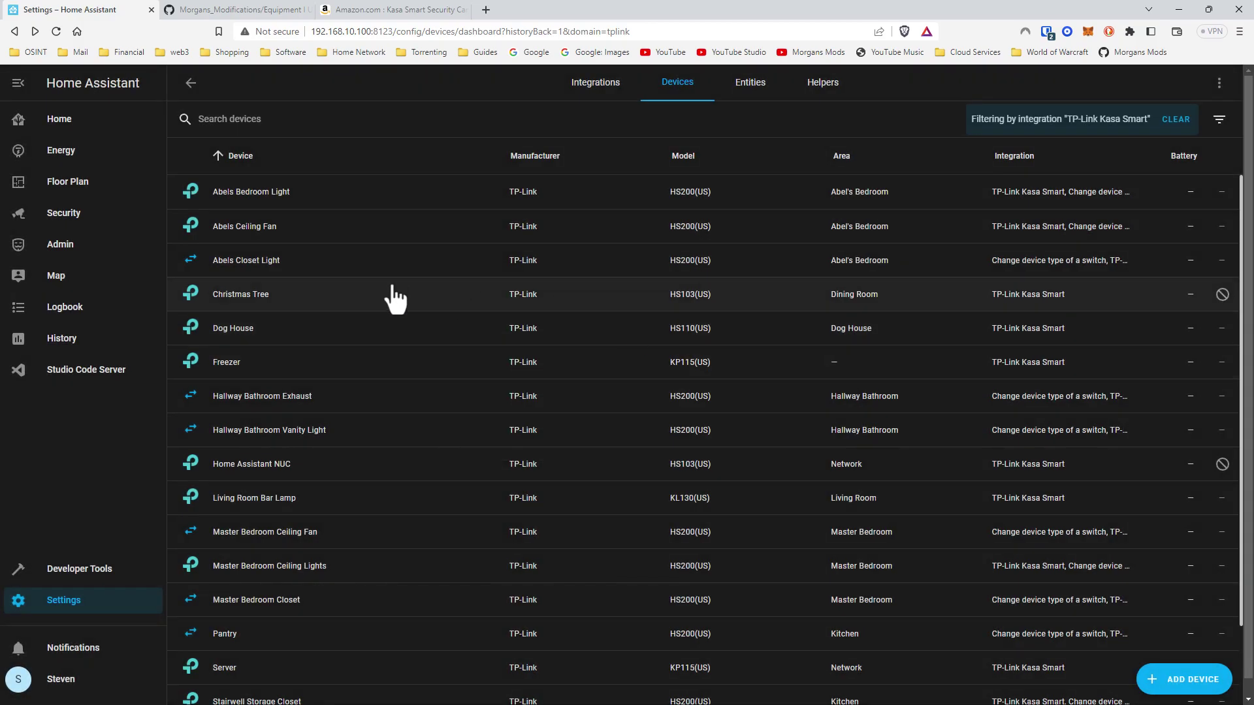
scroll(468, 313, down, 2)
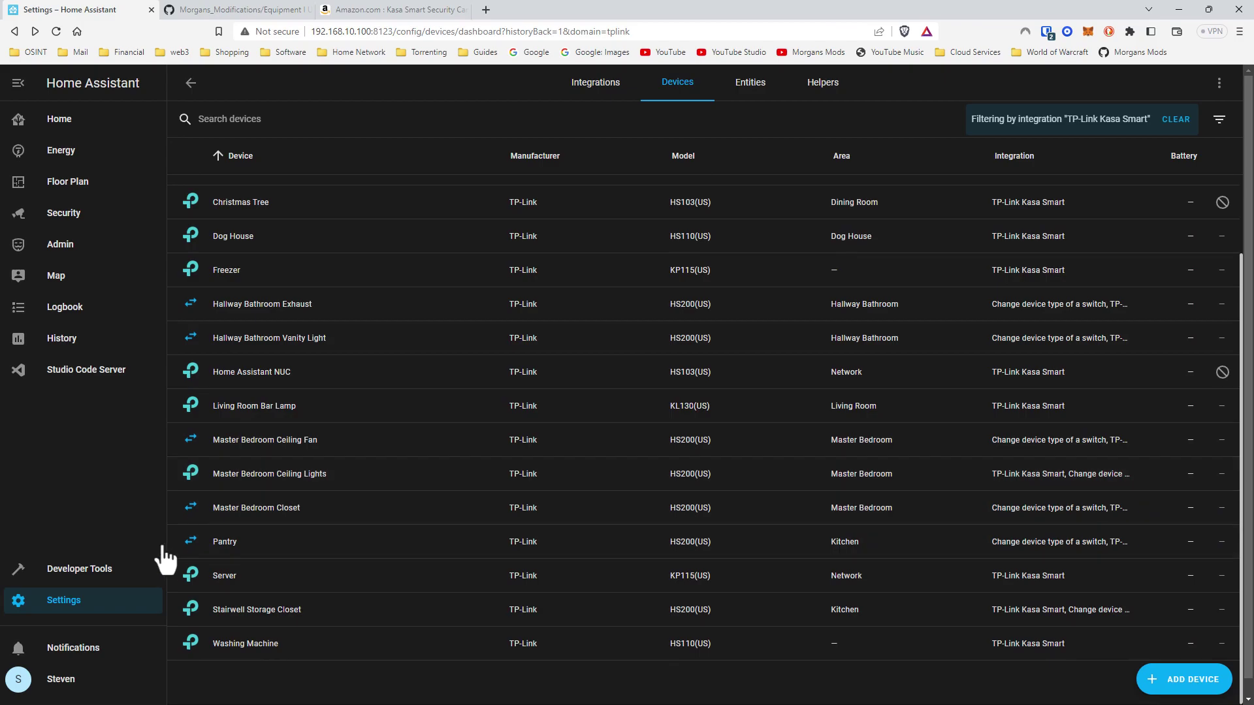
click(97, 604)
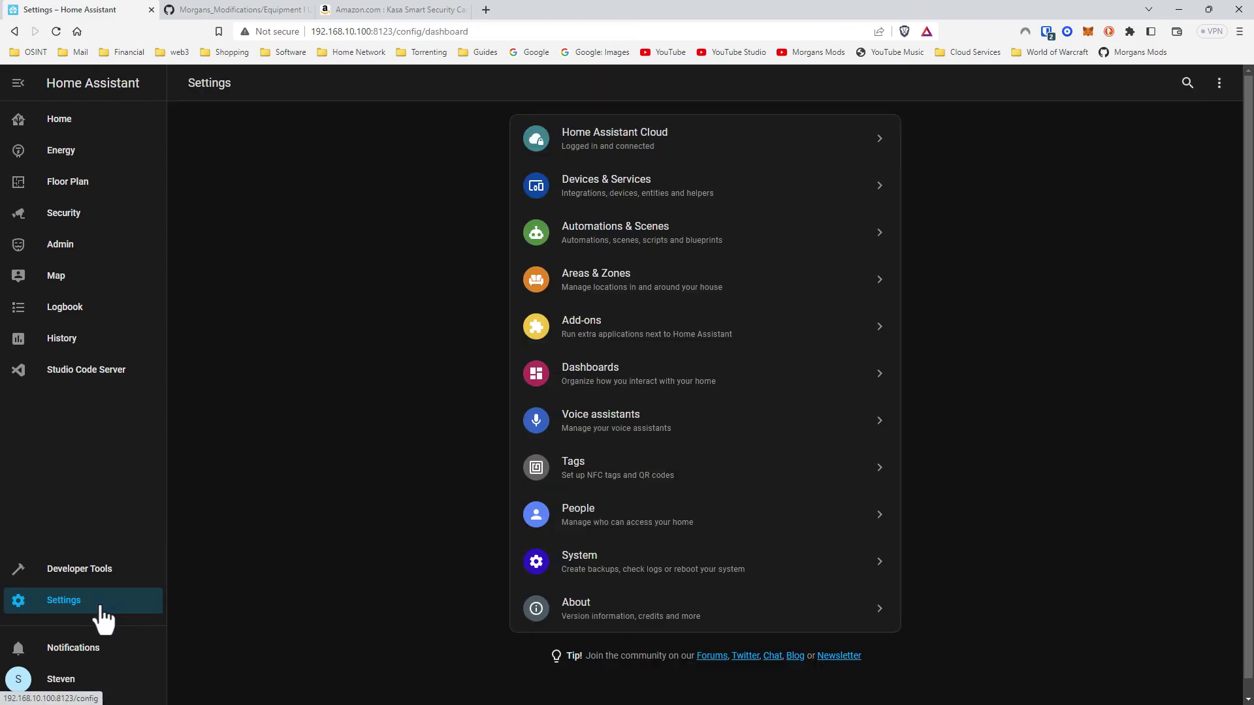
Open the Kasa Camera add-on, read through its Info documentation, and view its Log
click(697, 319)
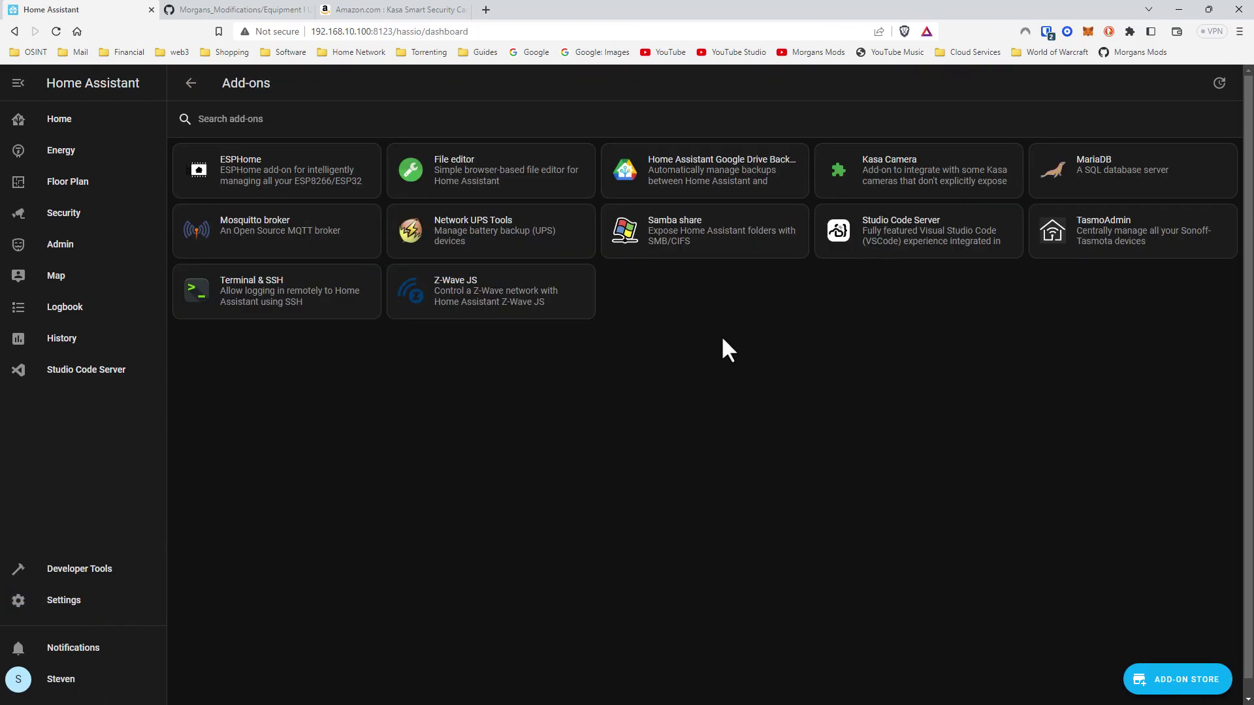
click(904, 201)
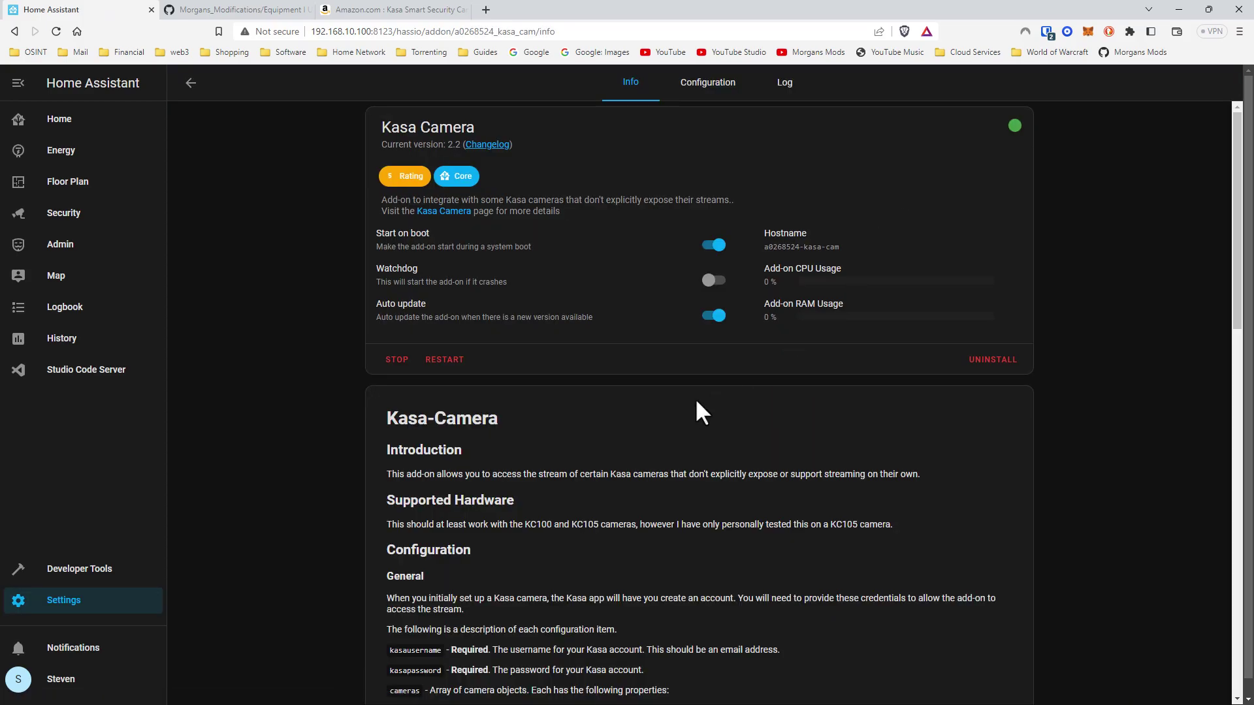
scroll(696, 401, down, 6)
scroll(691, 397, down, 3)
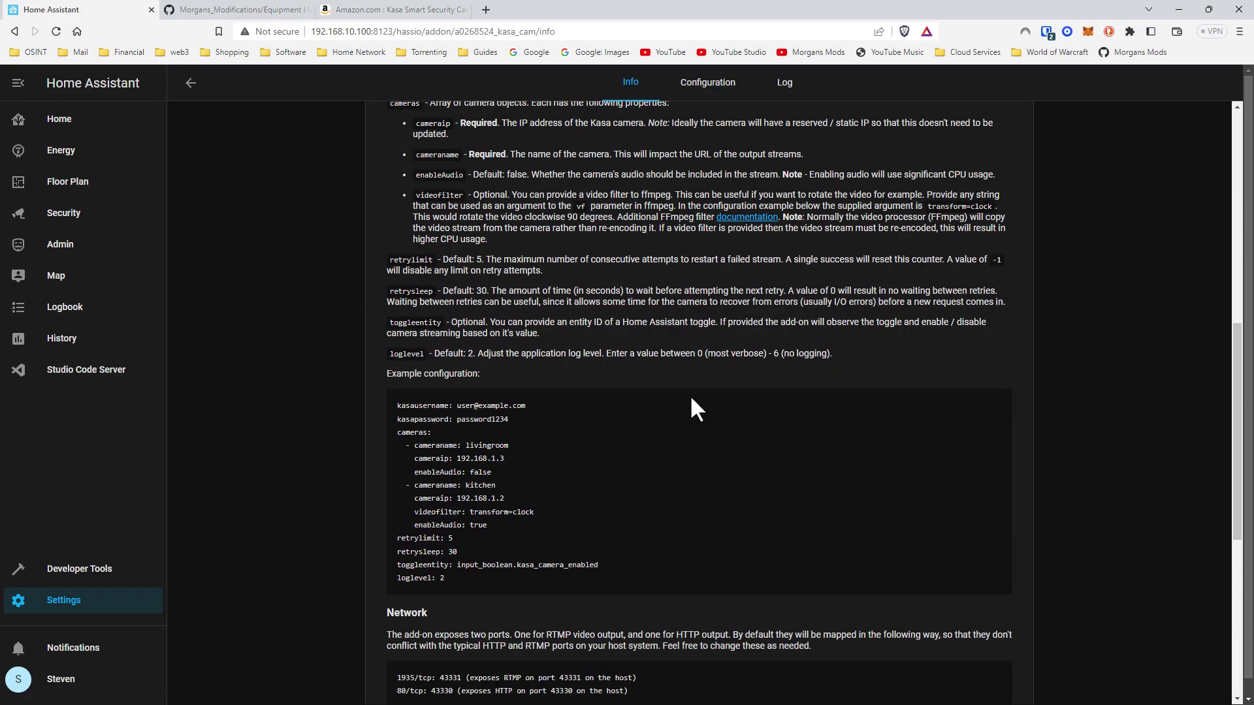
scroll(692, 392, down, 4)
scroll(696, 399, down, 3)
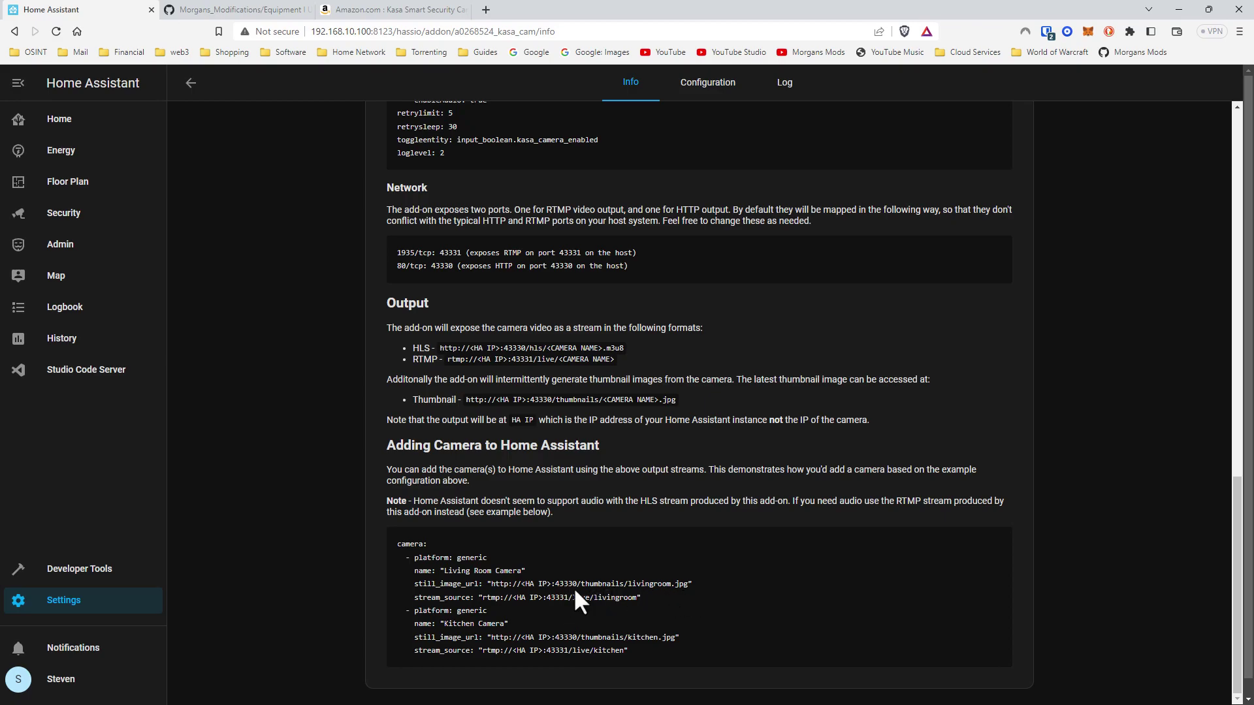
scroll(575, 591, up, 15)
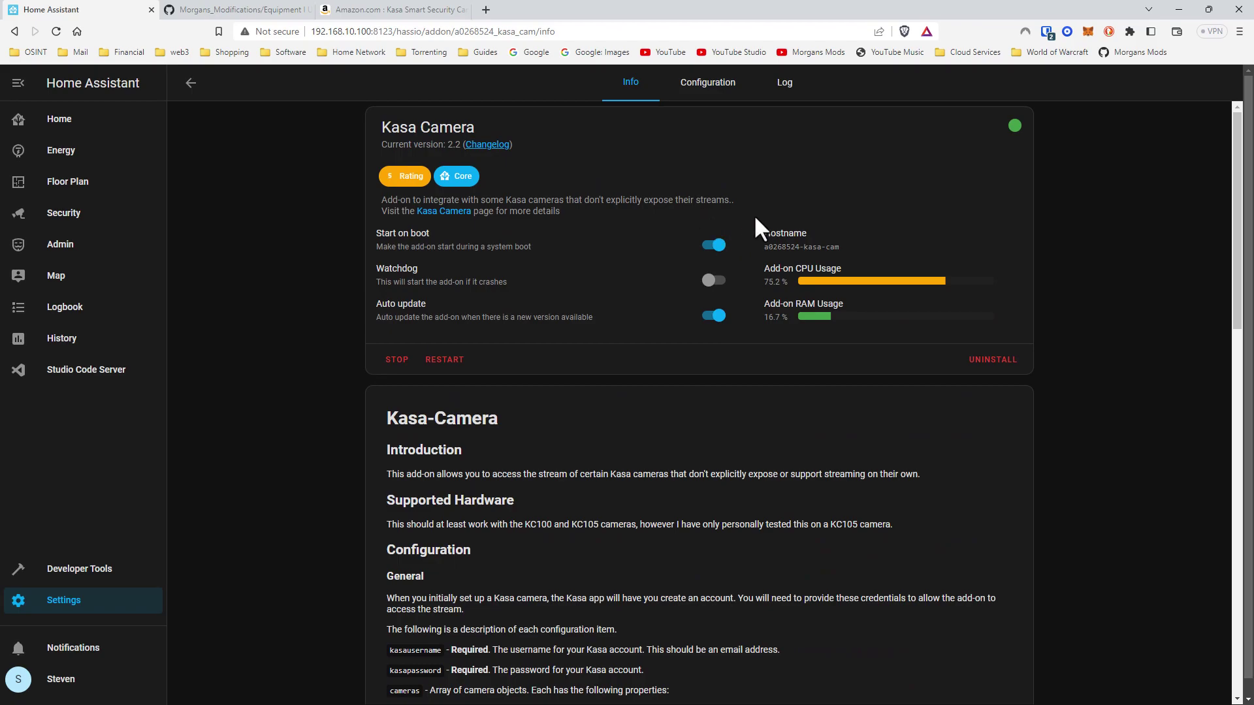
click(785, 85)
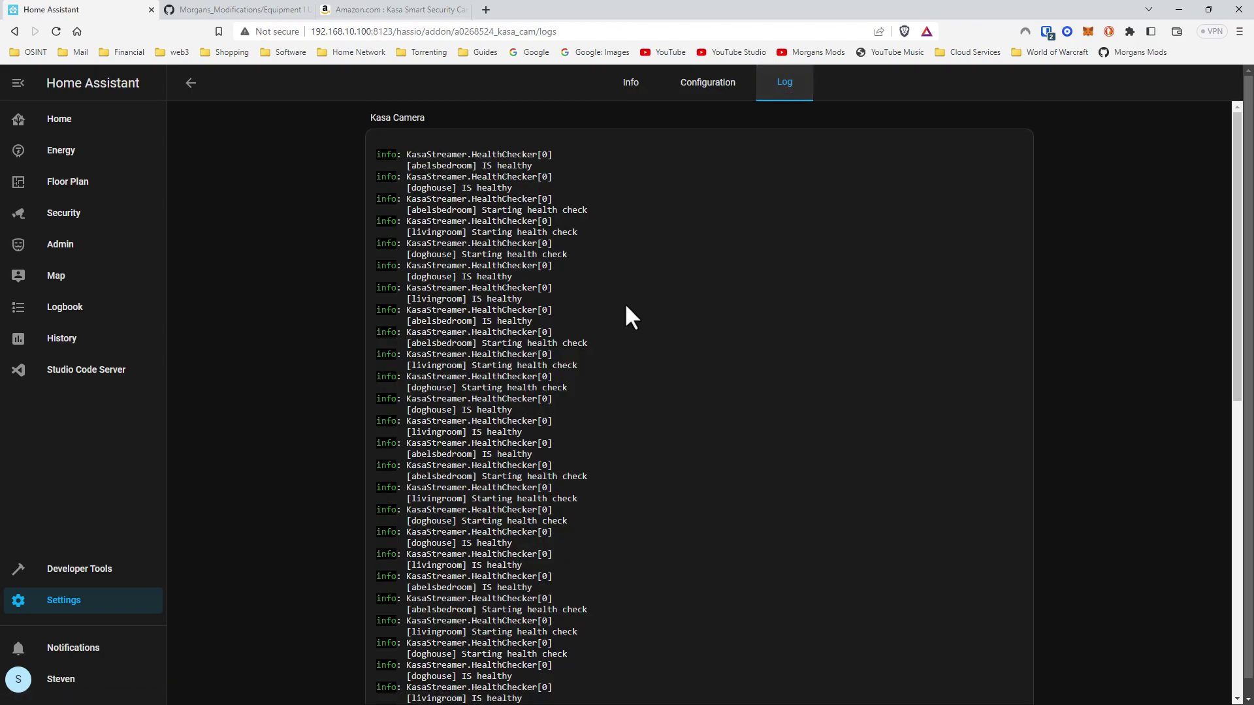
Go to the Add-on Store and show its Repositories dialog
click(190, 83)
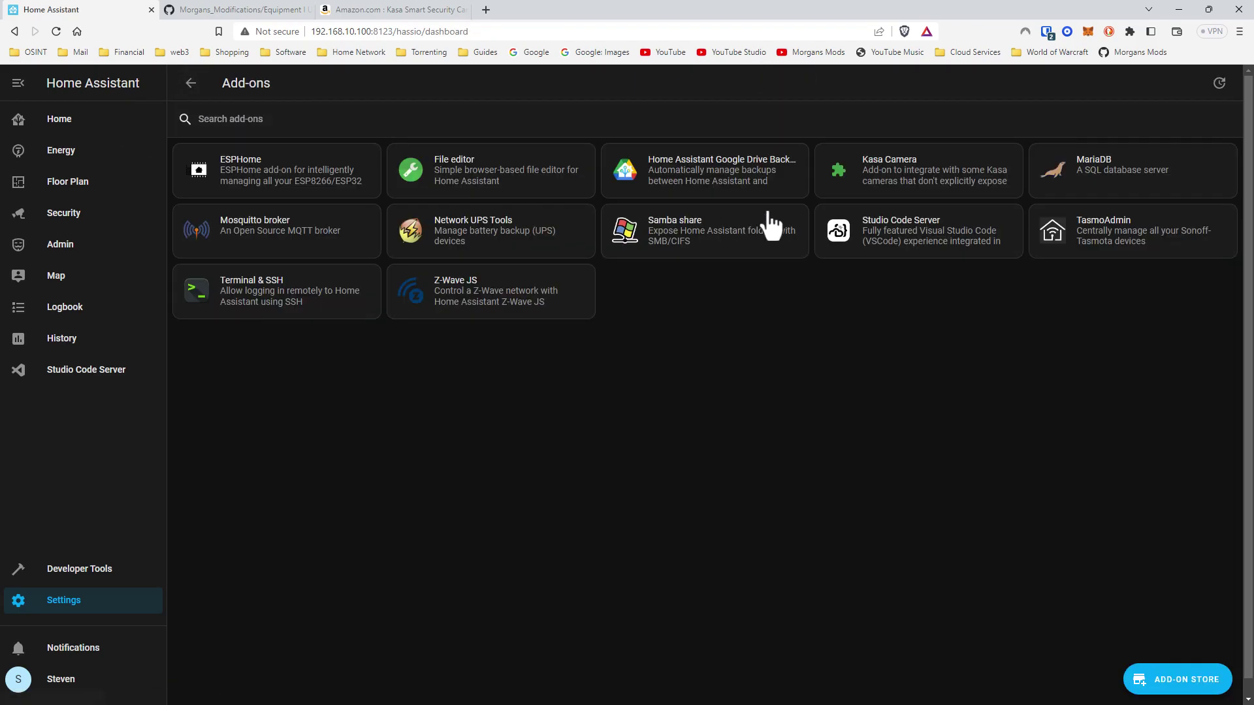
click(1193, 691)
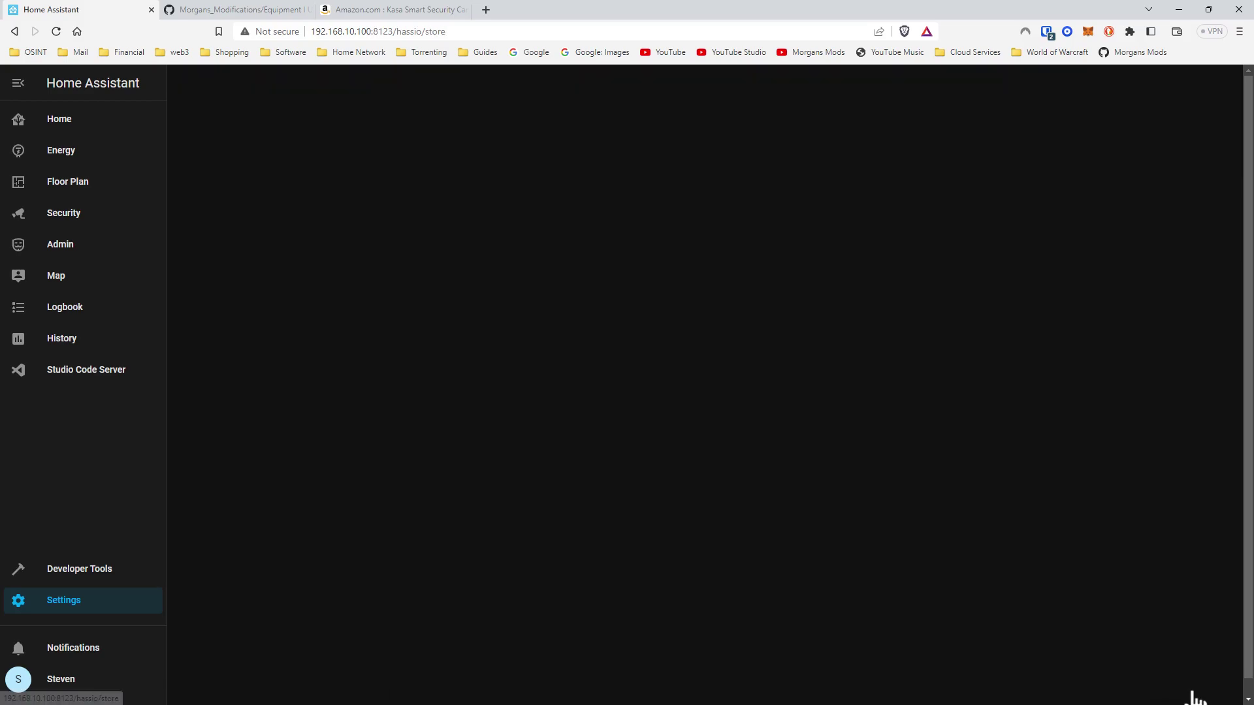
scroll(997, 477, up, 2)
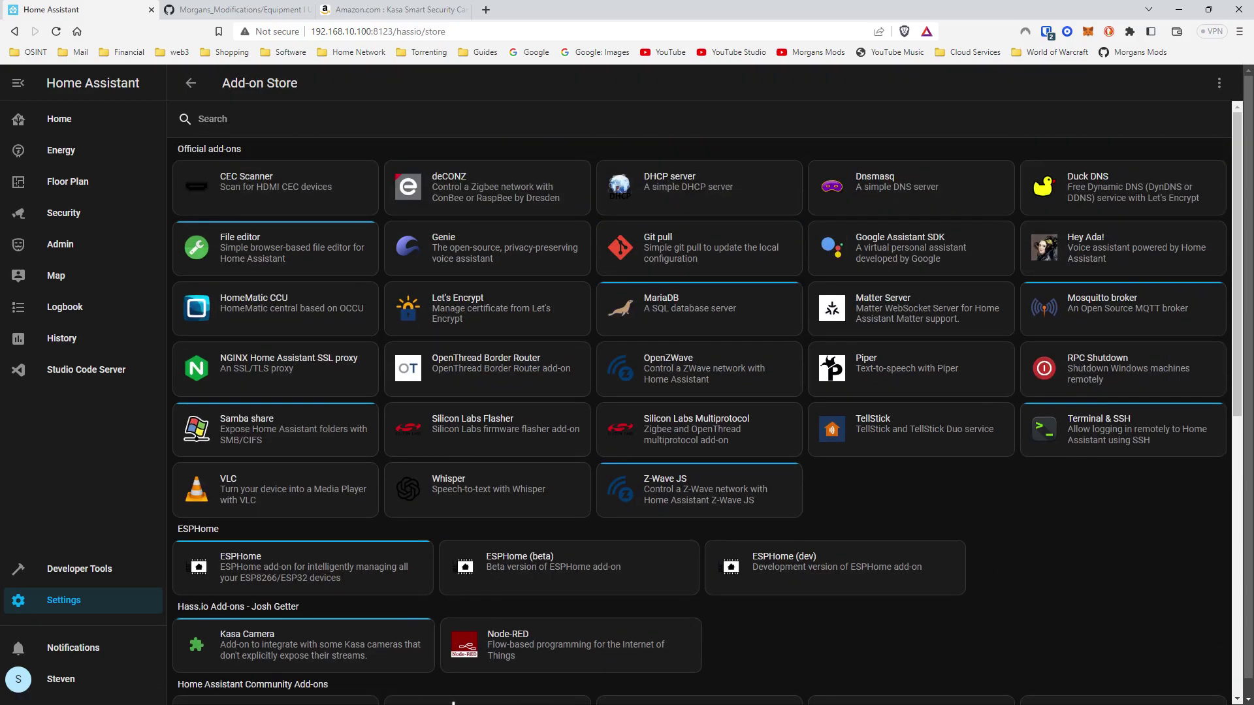
scroll(418, 627, down, 2)
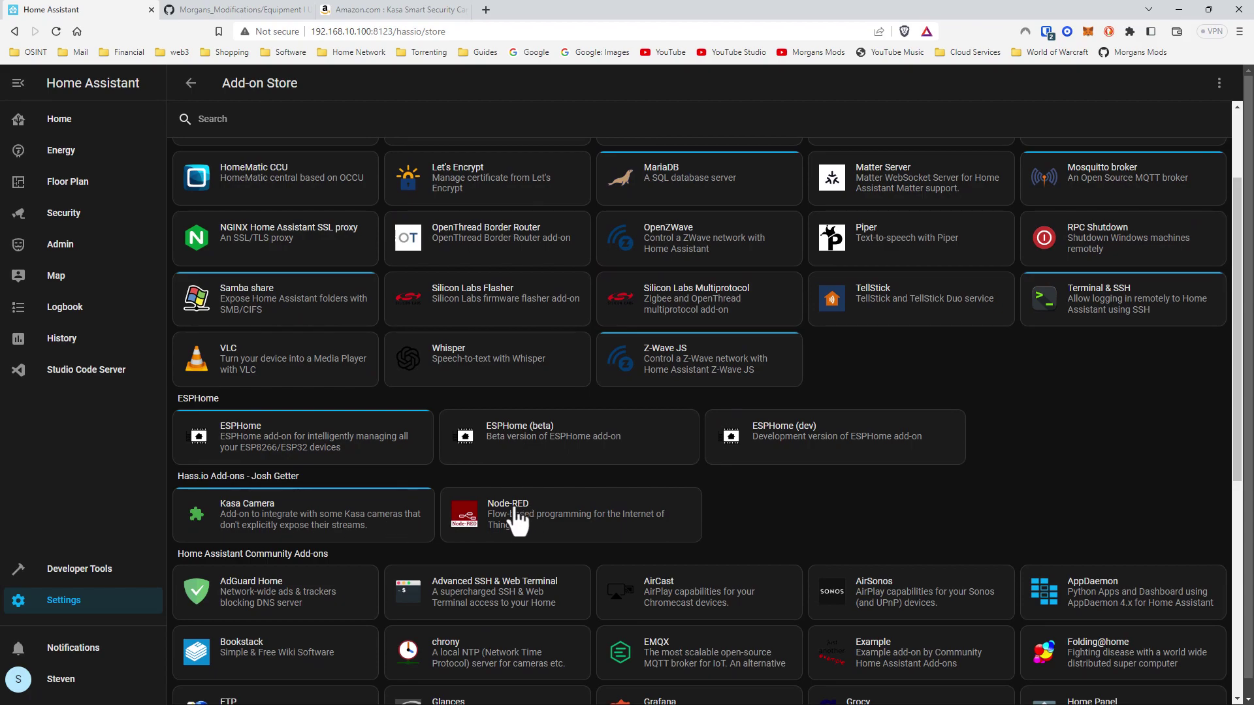
click(1219, 83)
click(1200, 147)
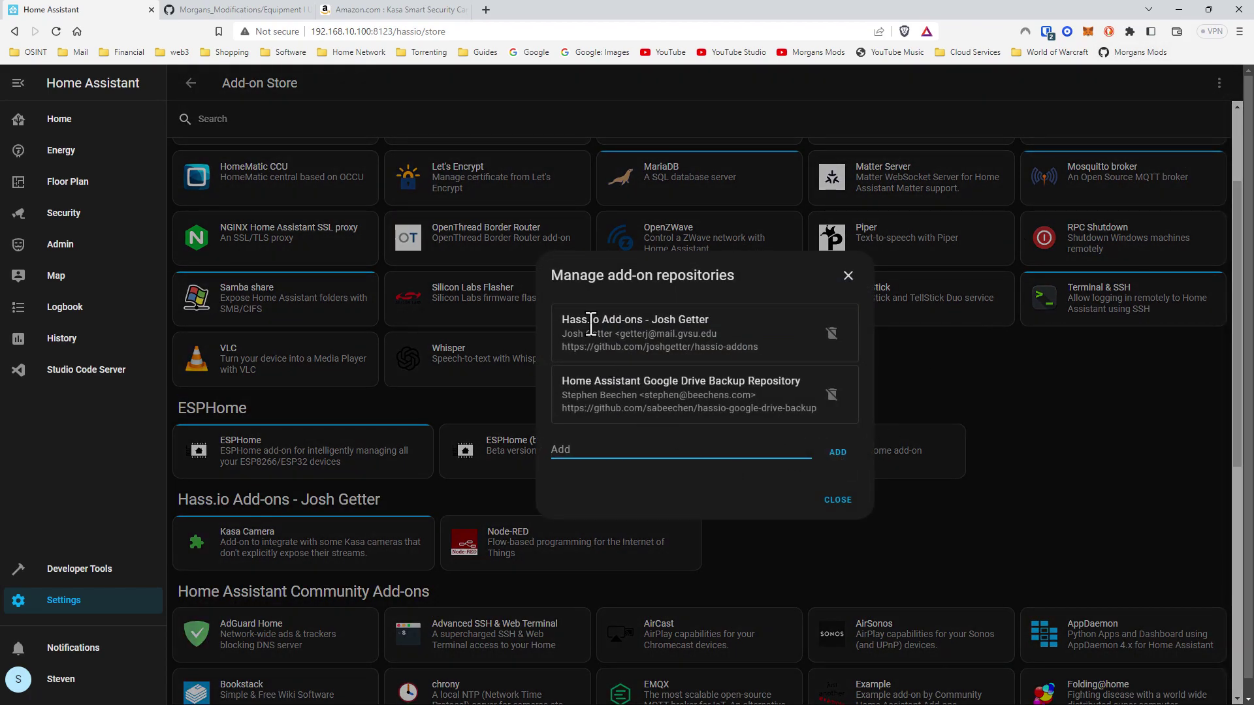
Copy the Kasa Camera repository's GitHub URL and close the Manage add-on repositories dialog
drag(760, 347, 560, 347)
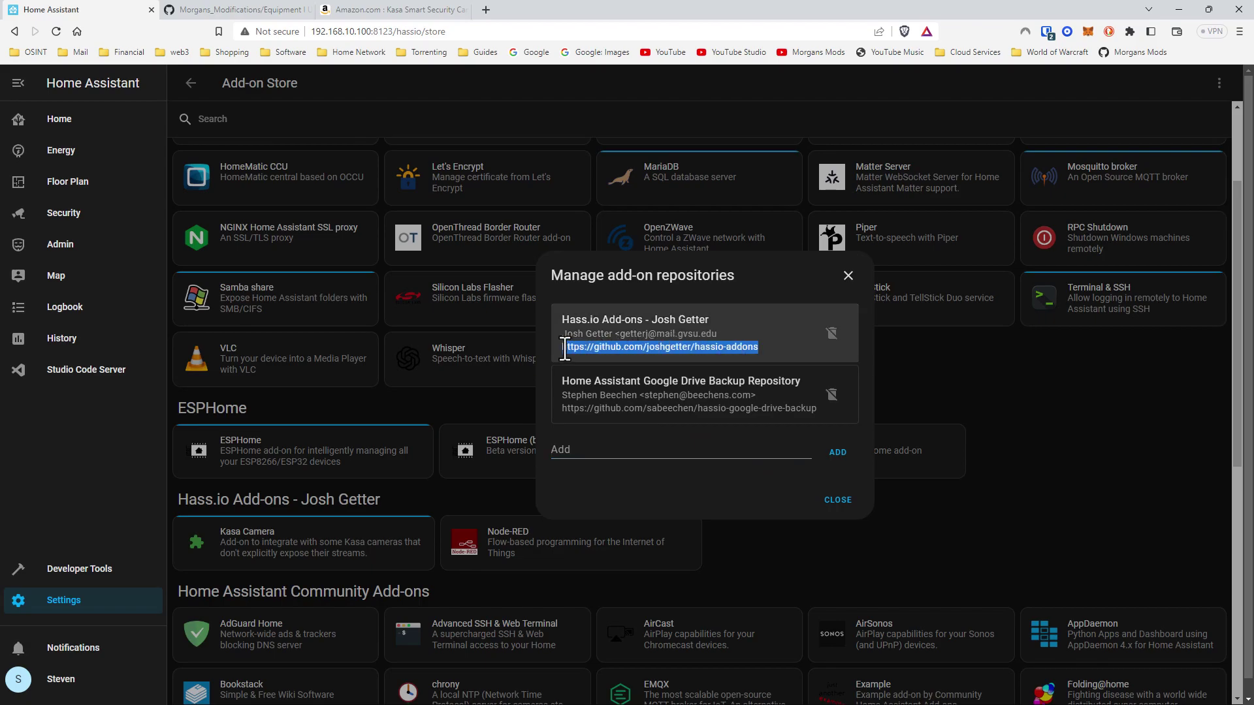
right_click(717, 347)
click(751, 366)
click(848, 275)
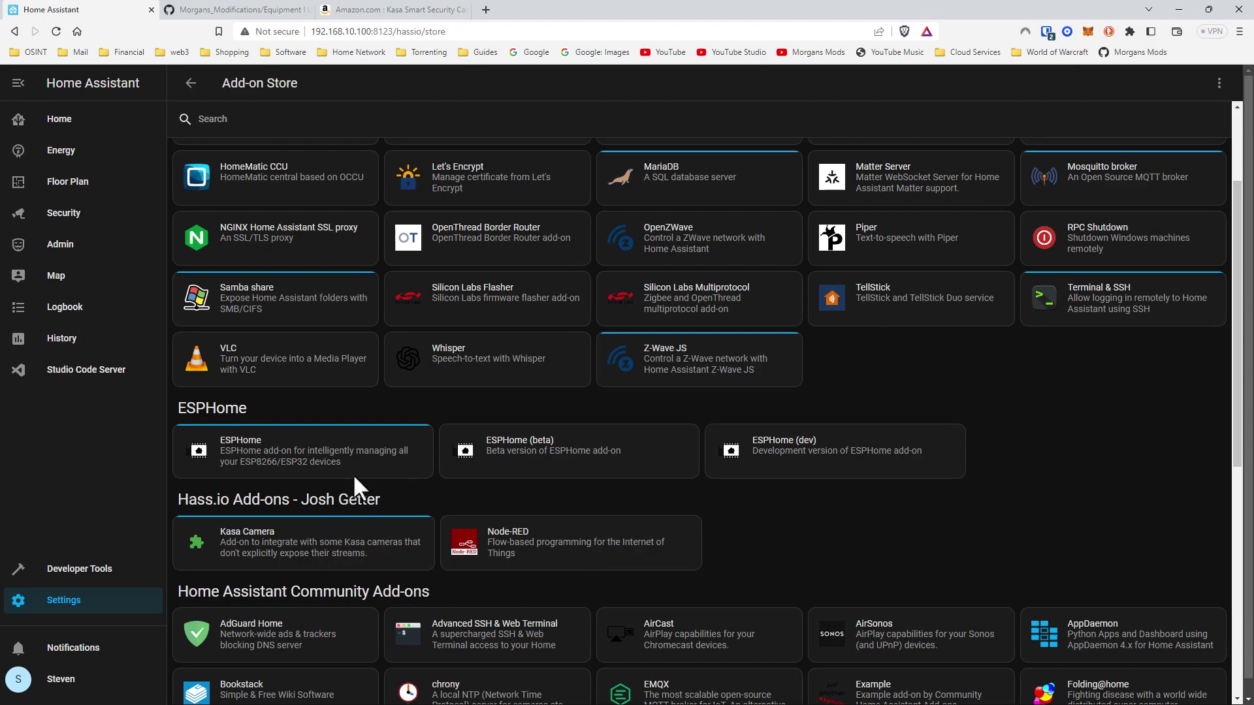
From Settings > Integrations, show the TP-Link Kasa Smart card's 15 devices
click(92, 124)
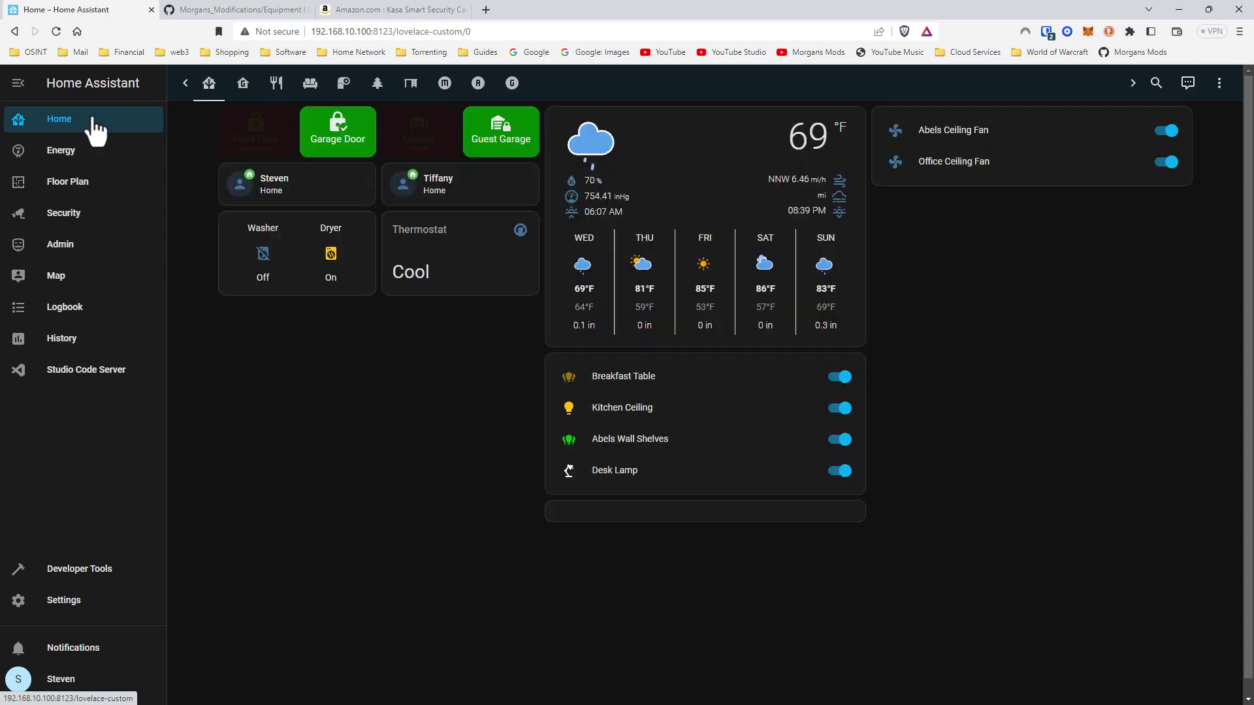
click(82, 602)
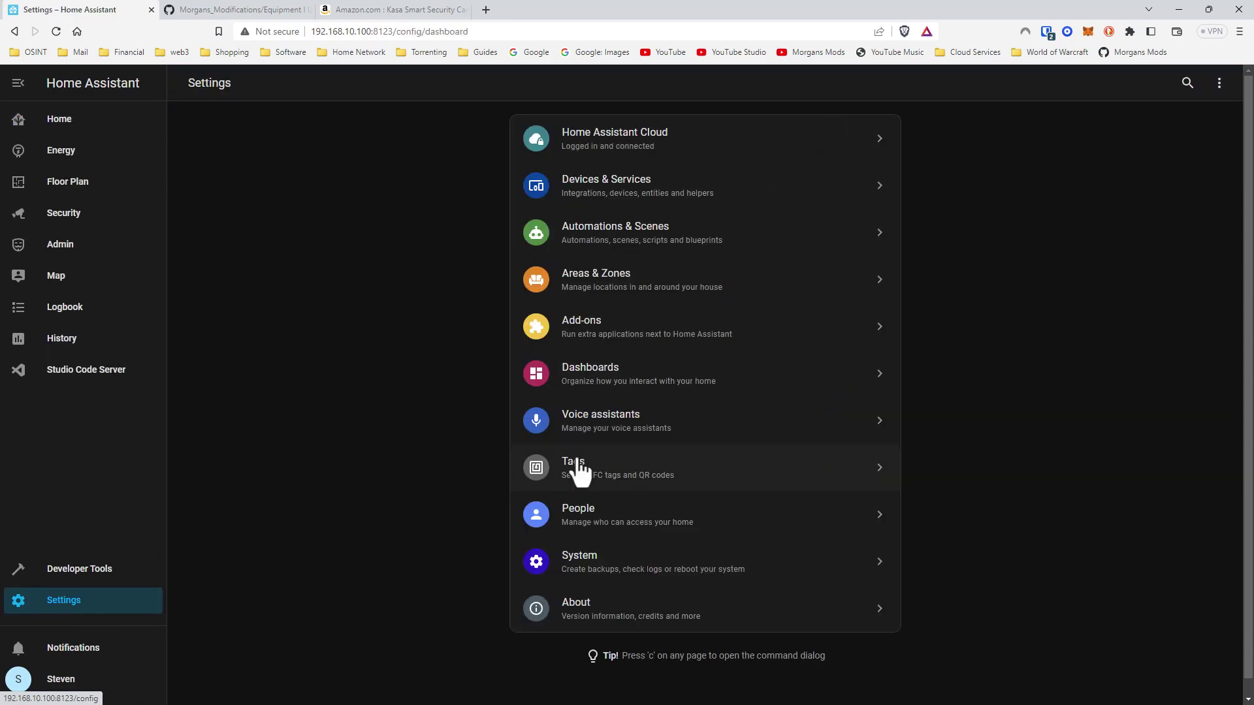
click(661, 208)
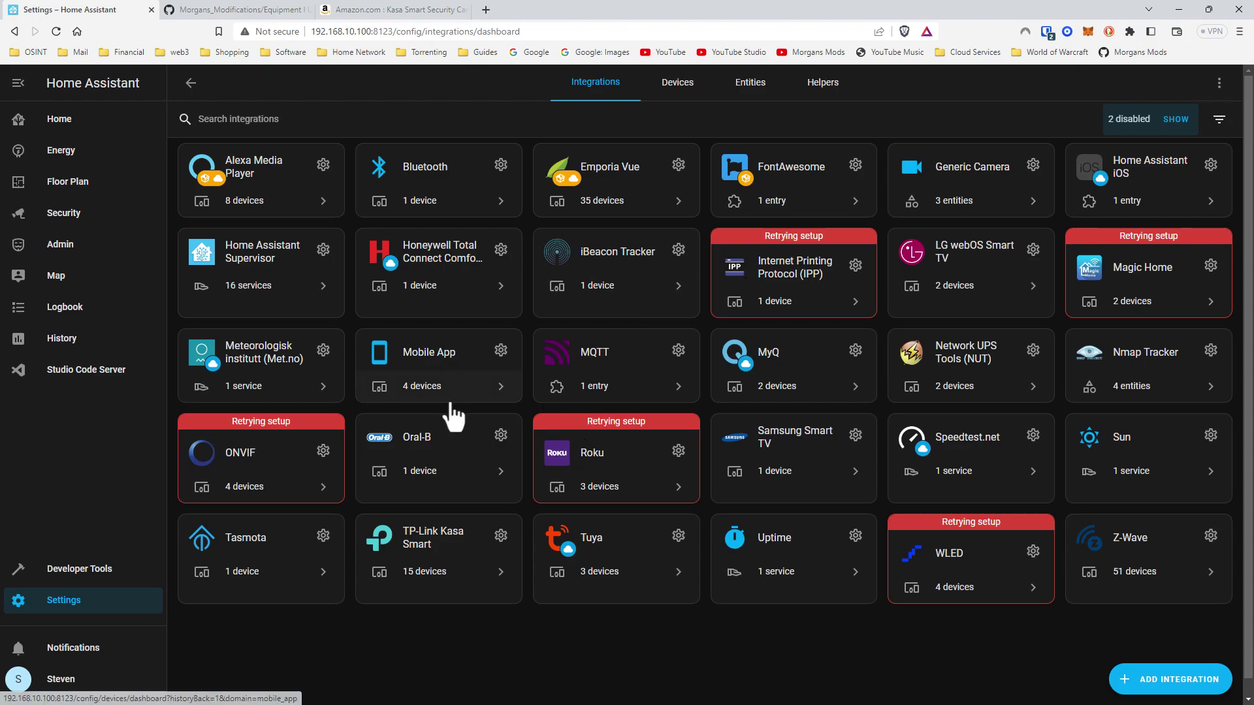
scroll(457, 411, down, 1)
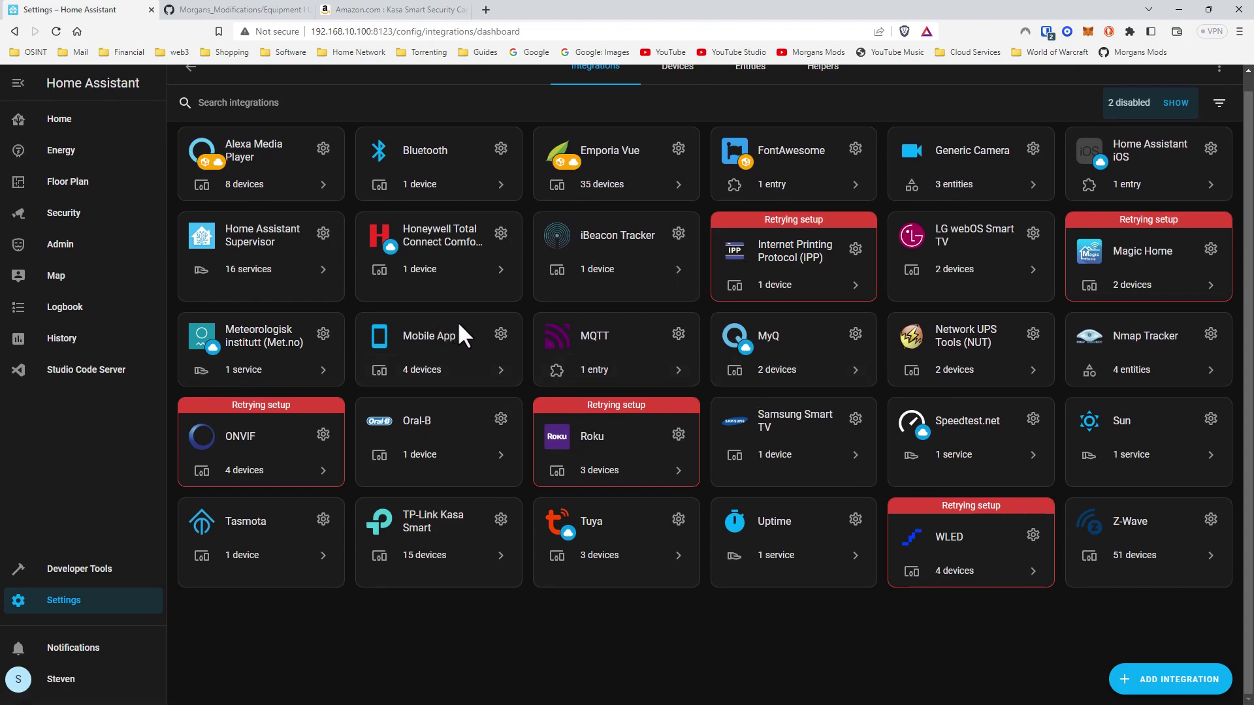
click(431, 561)
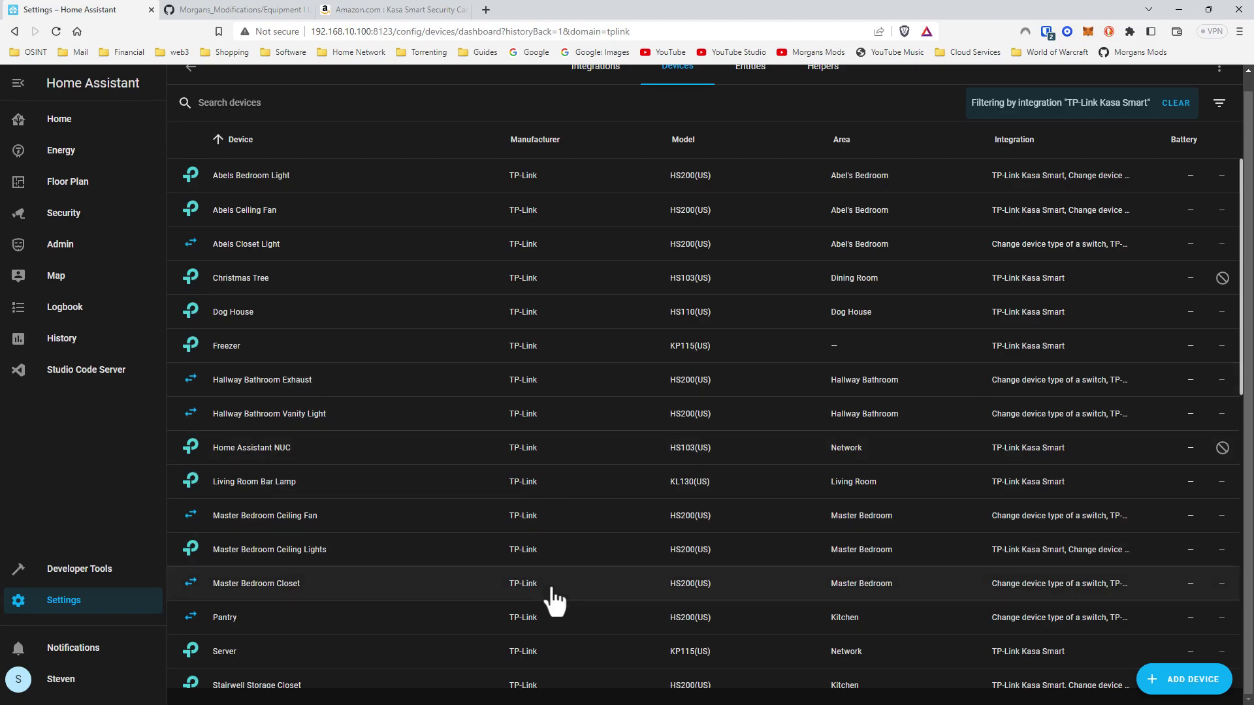
scroll(552, 596, down, 2)
Review the Server plug's amps, kWh, volts and watts, then show the Energy dashboard's Devices tab
click(507, 564)
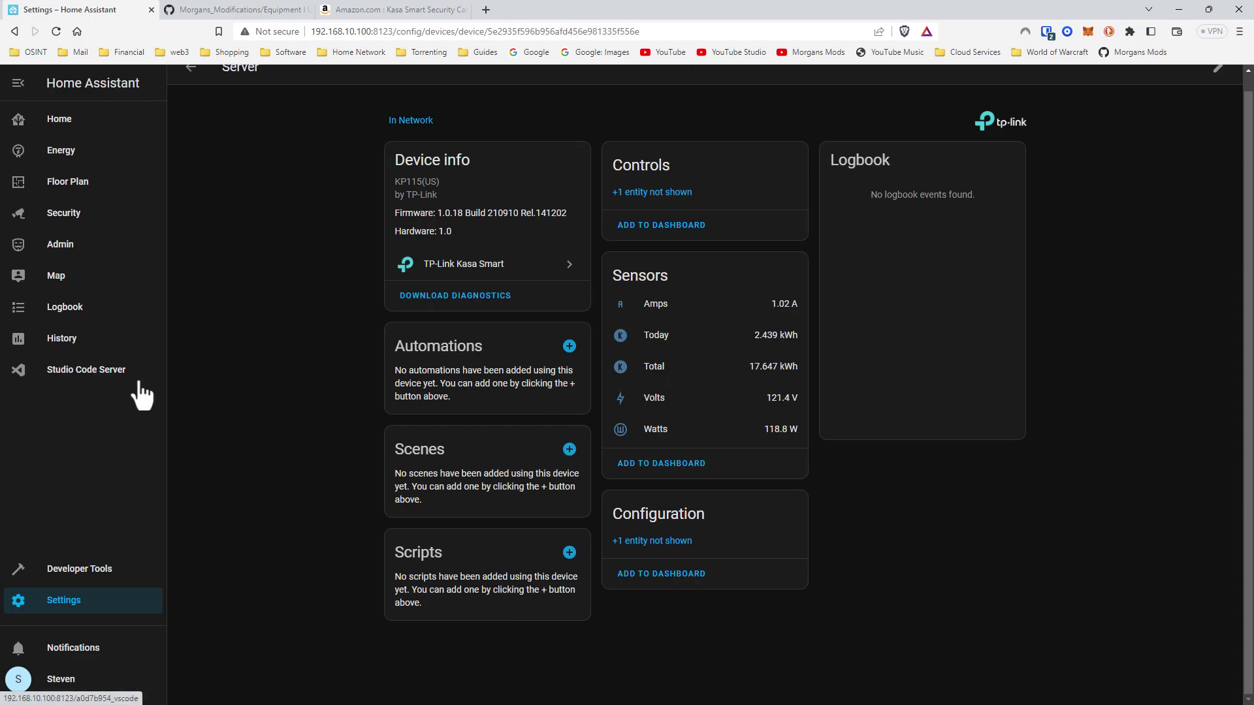
click(131, 152)
click(377, 97)
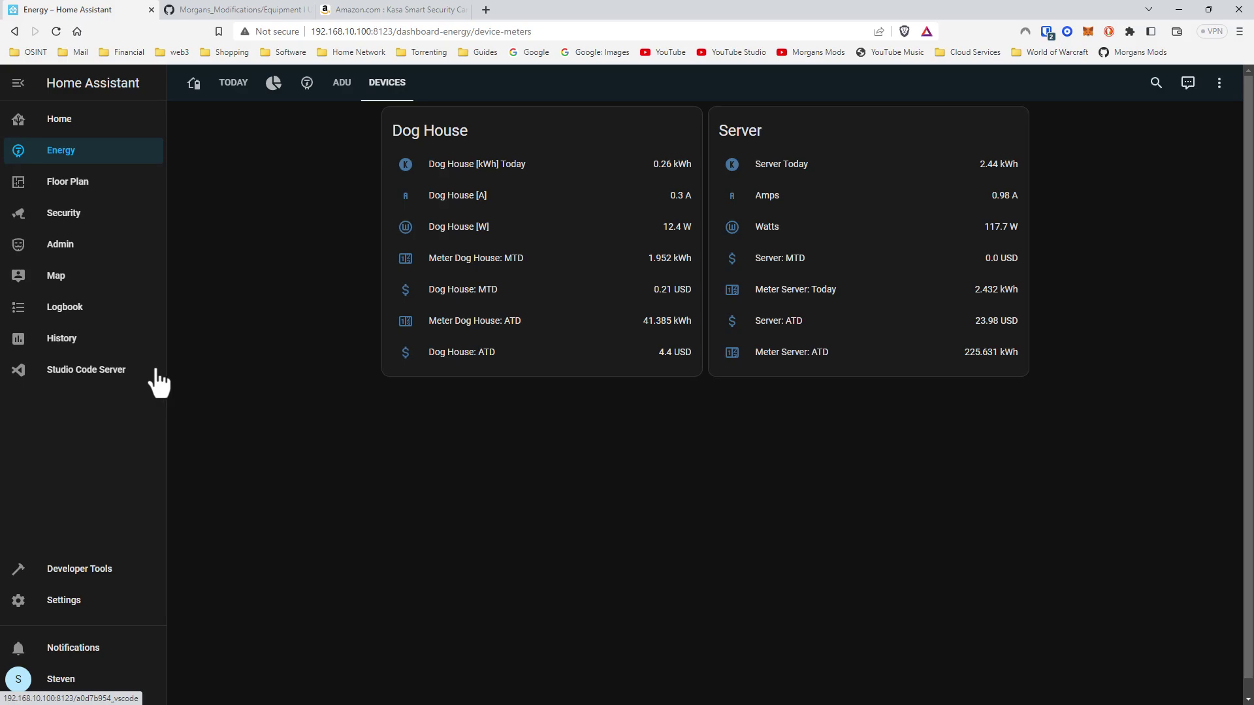
In Studio Code Server, open YAML > Sensors > UtilityCost_kWh.yaml and highlight its price-per-kWh template
click(142, 385)
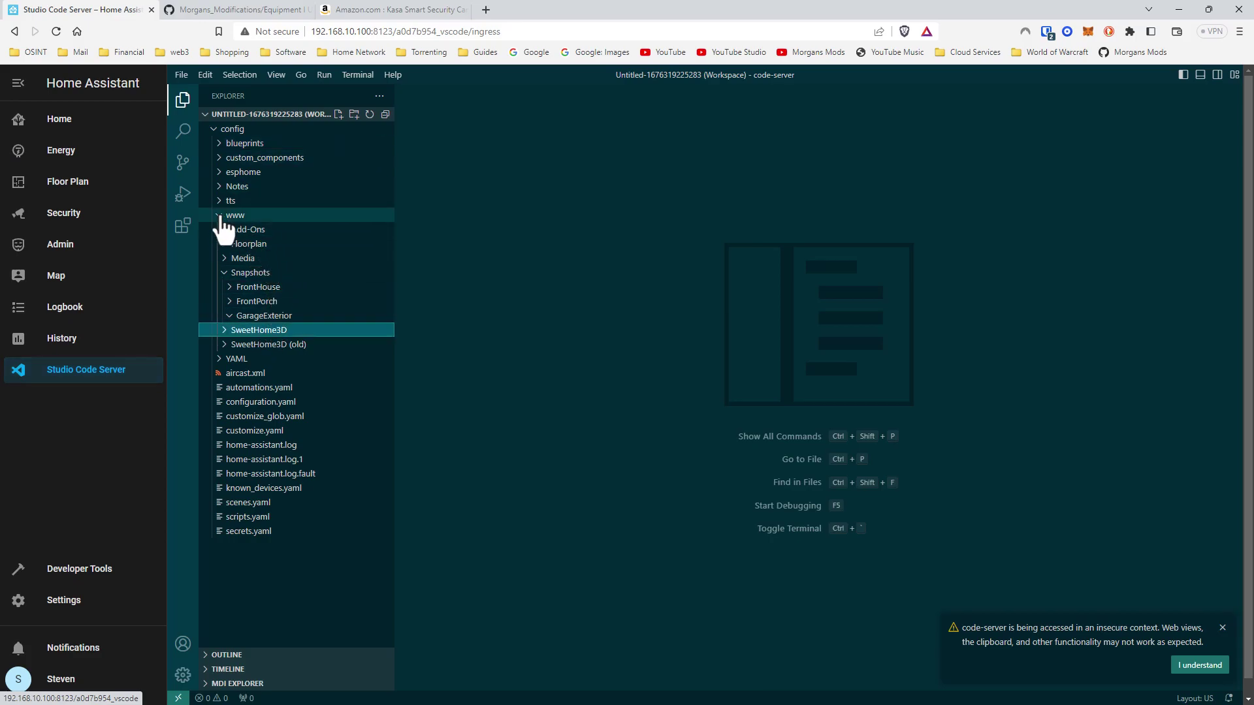
click(222, 215)
click(237, 230)
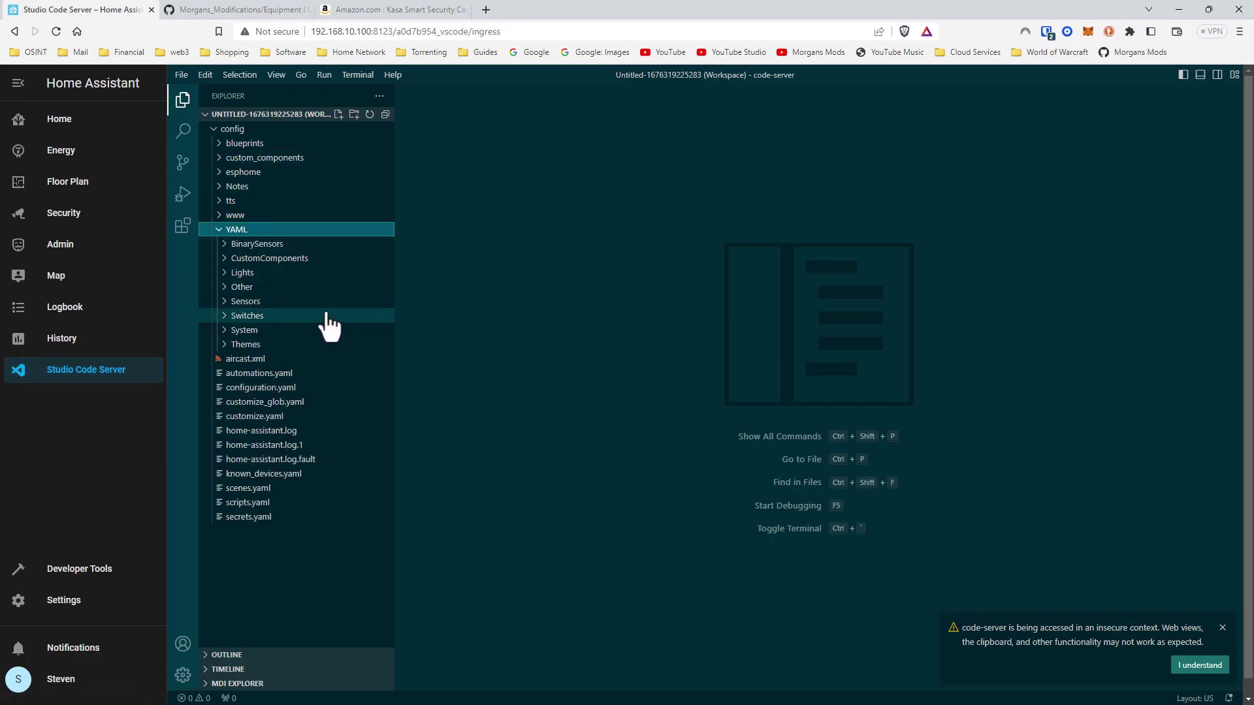
click(299, 301)
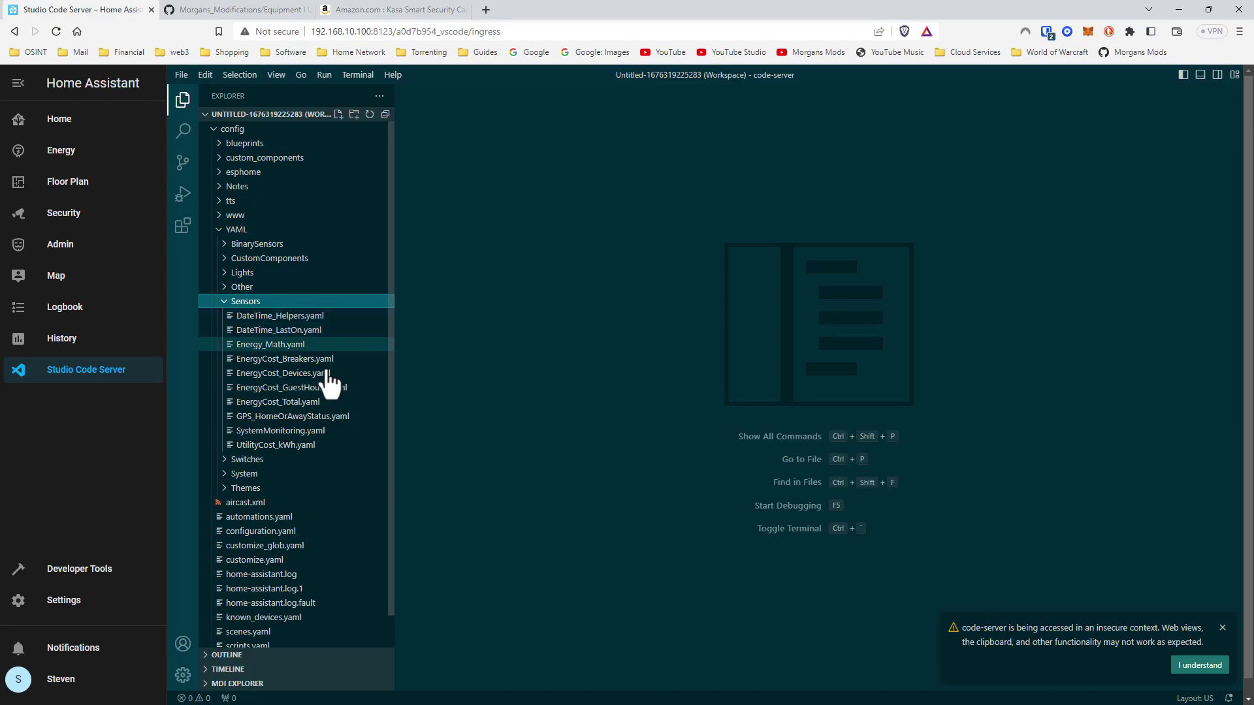
click(301, 445)
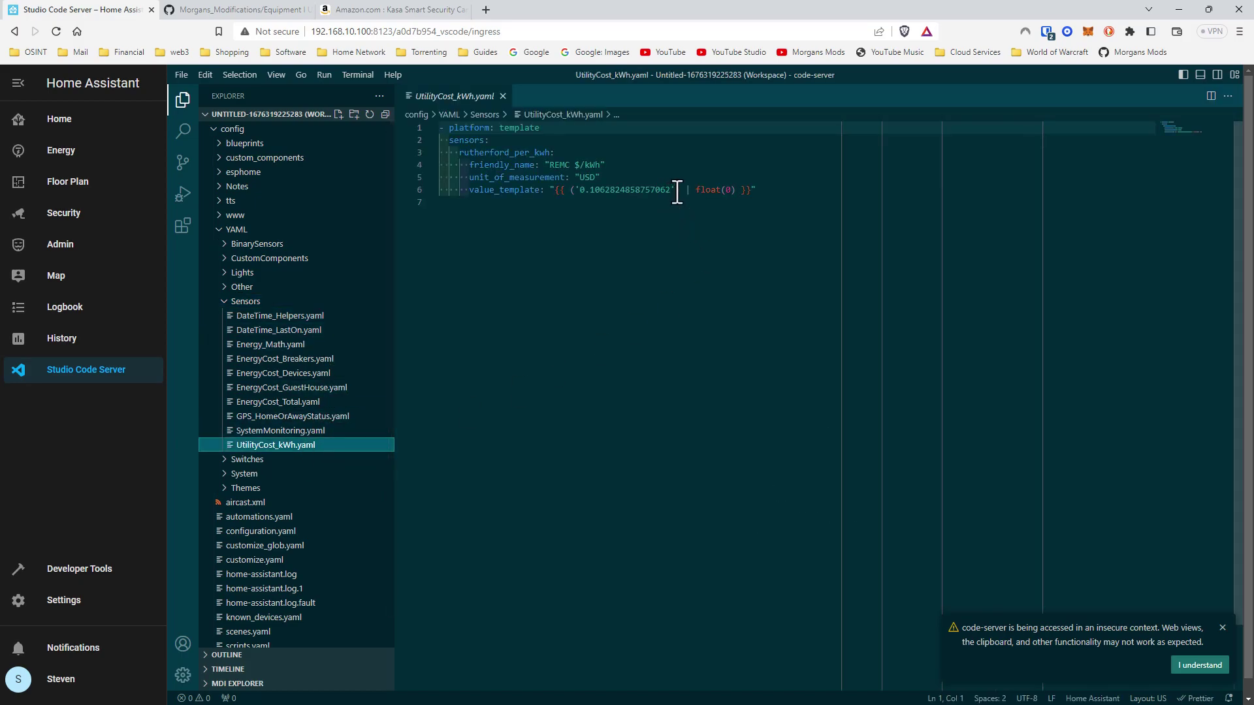
drag(678, 192, 580, 178)
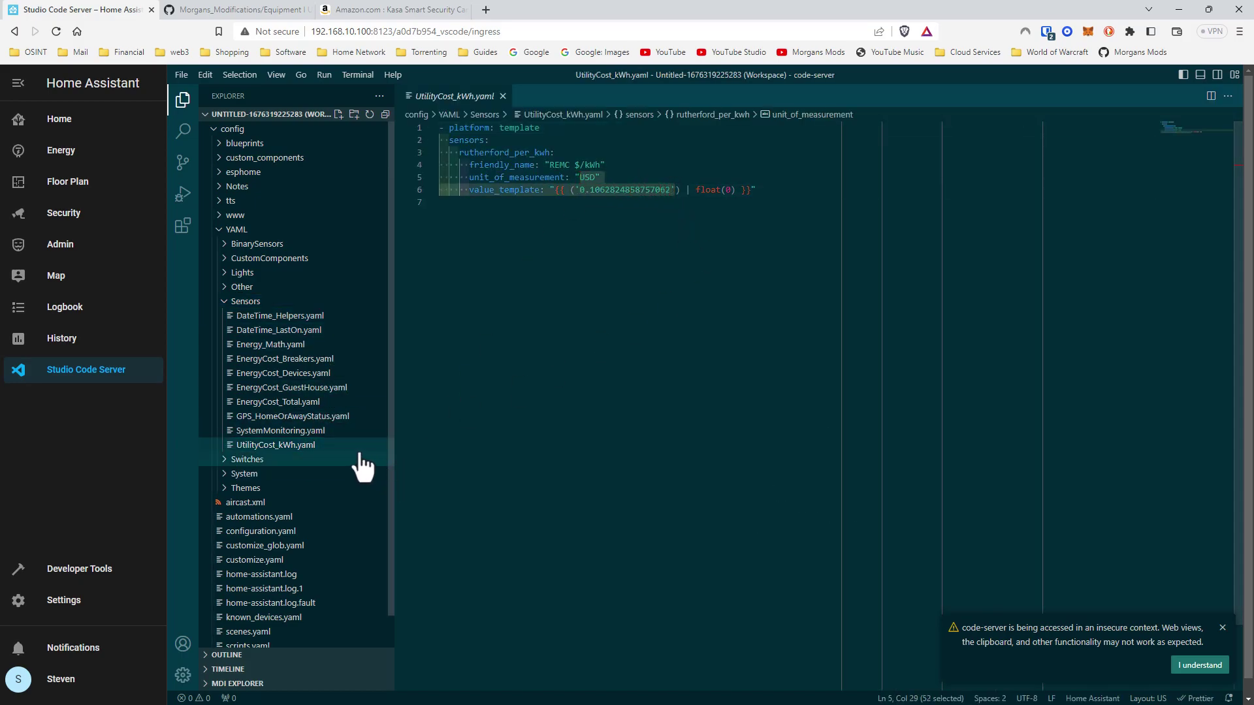
Review EnergyCost_Total.yaml and EnergyCost_Devices.yaml's sensor.meter_server_mtd reference, then open Other > Utility_Meters.yaml
click(346, 403)
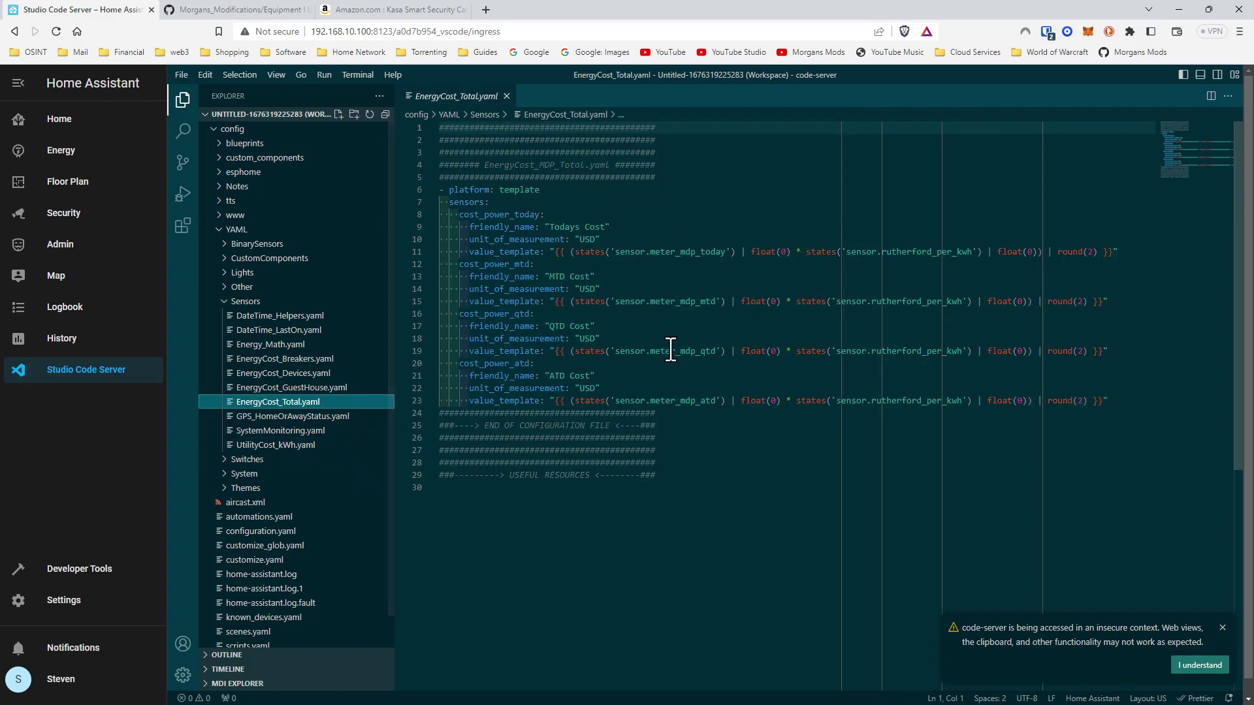
click(337, 373)
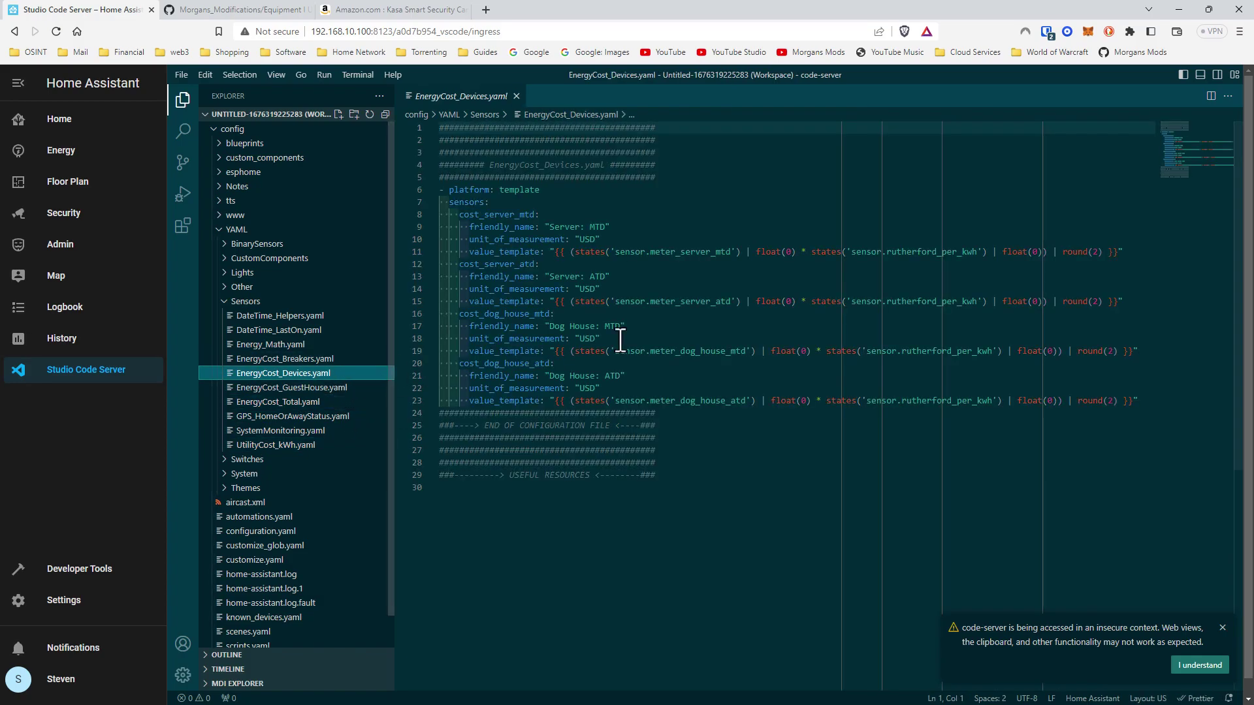
click(661, 253)
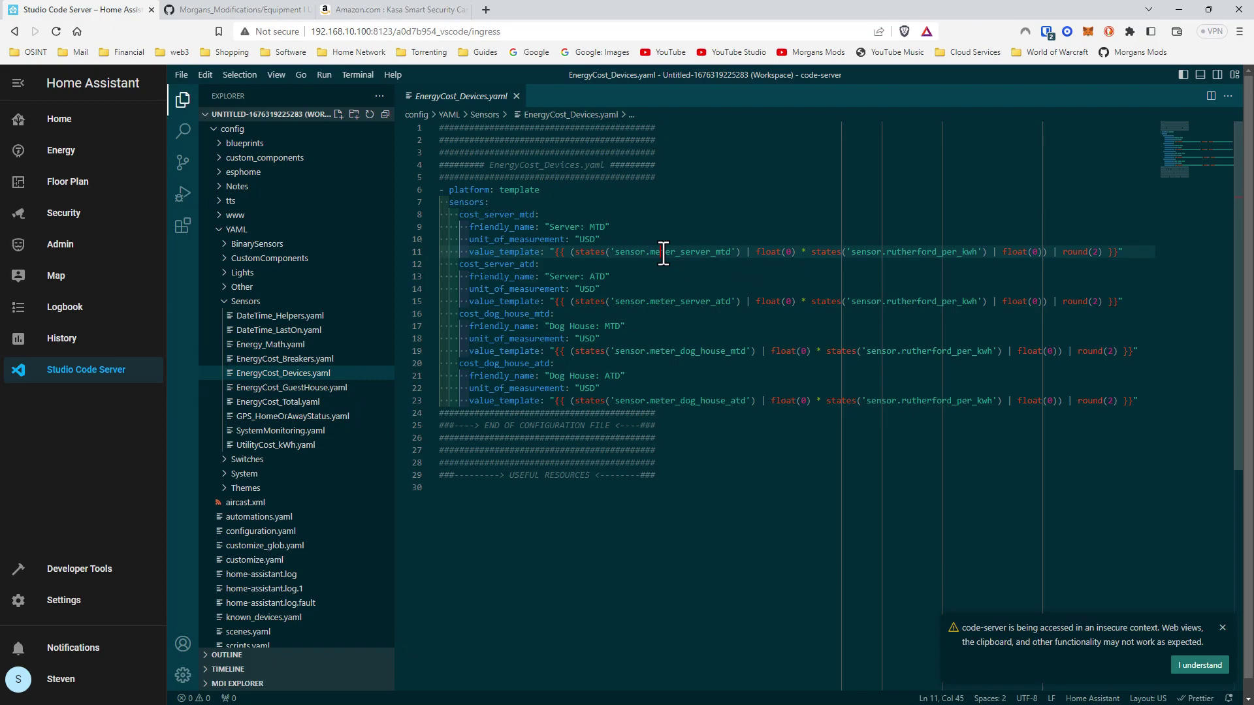
click(741, 253)
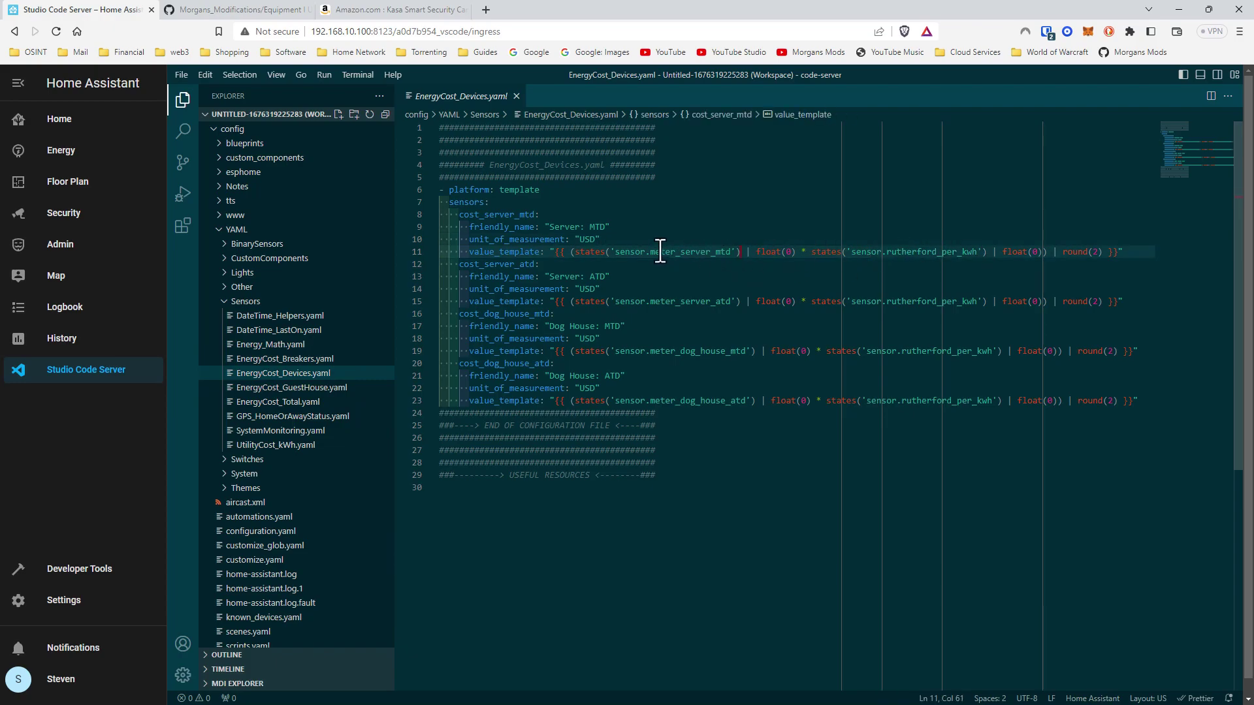
drag(615, 252, 731, 251)
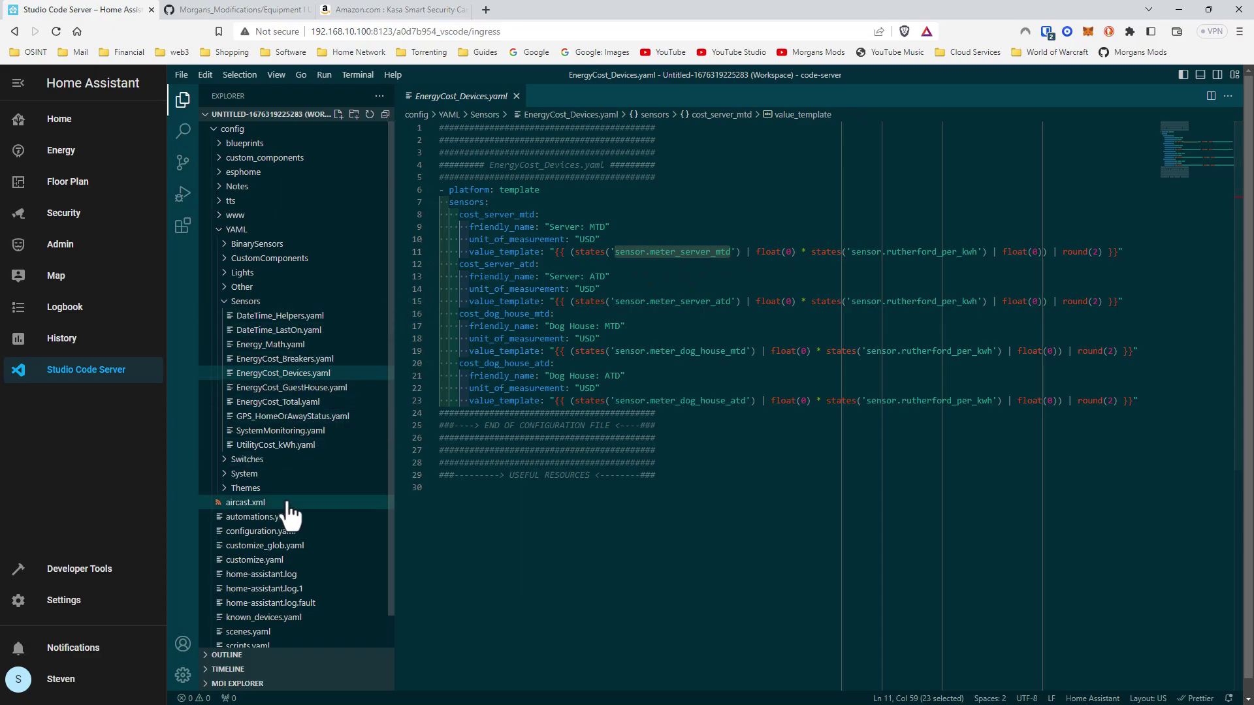
click(252, 287)
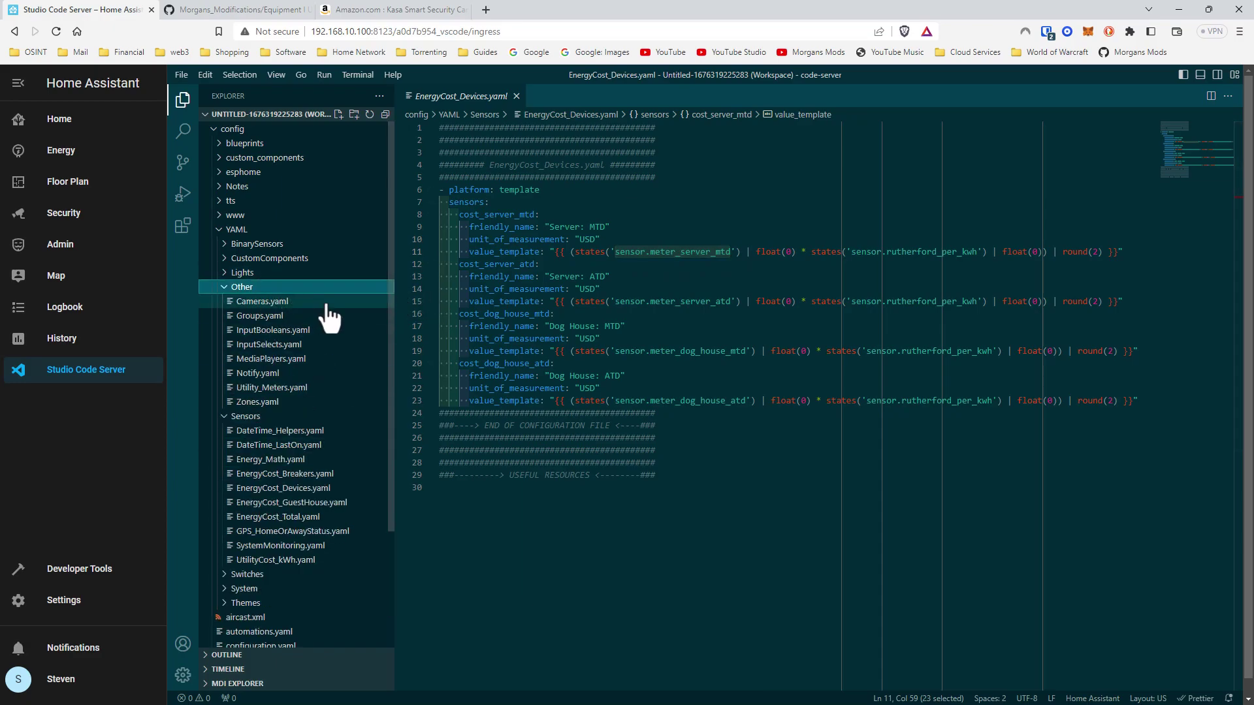
click(287, 388)
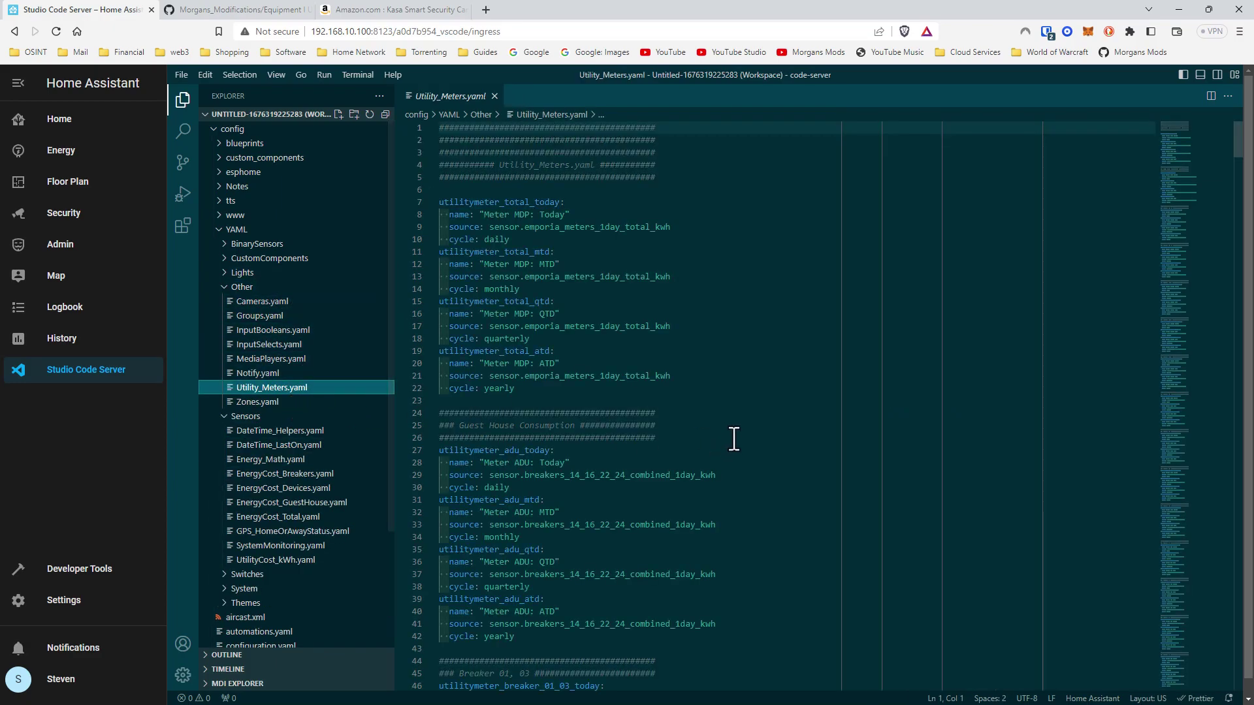
Check the Server meter's sensor.server_today_kwh source, then view the Energy dashboard's Devices meters
scroll(733, 439, down, 15)
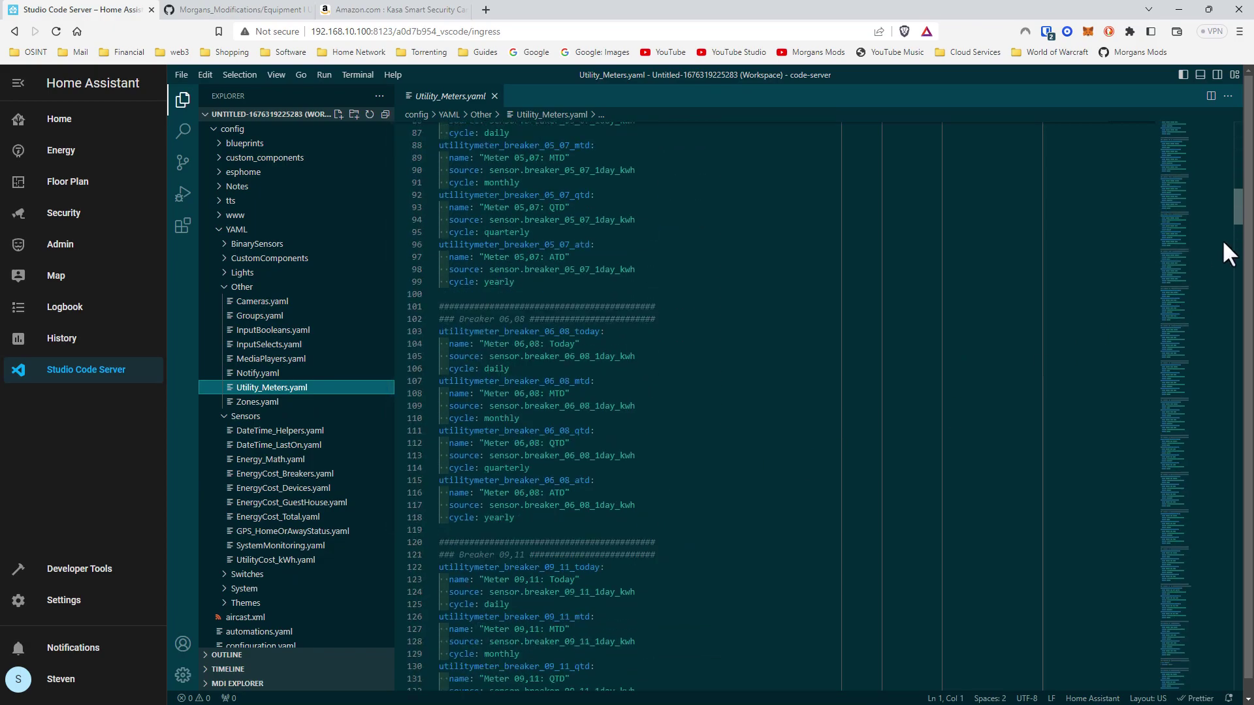
drag(1157, 614, 1169, 645)
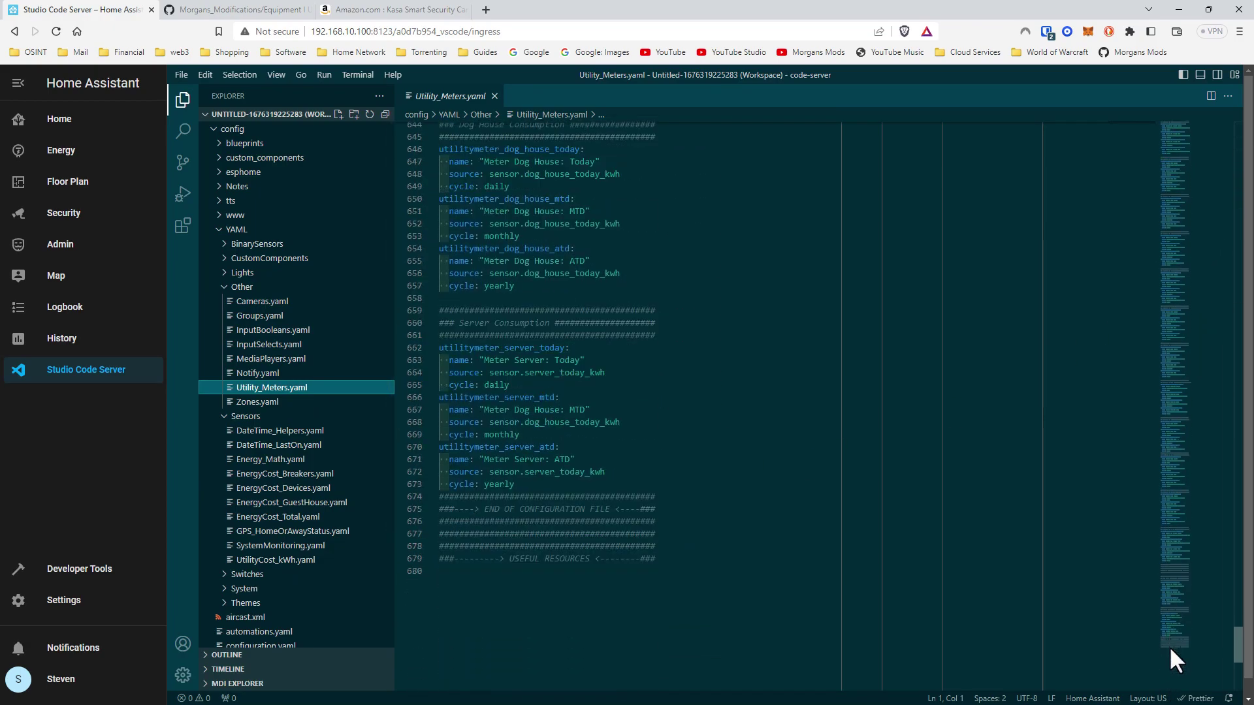
scroll(682, 474, up, 1)
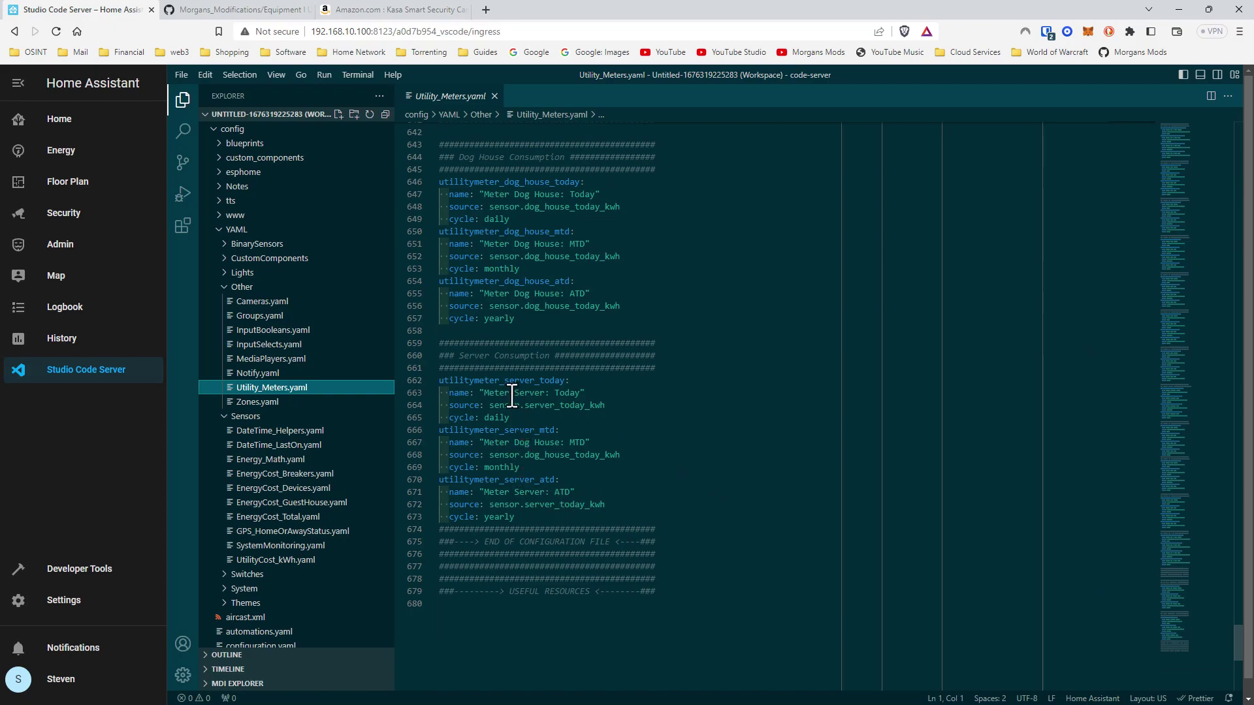
drag(494, 405, 610, 408)
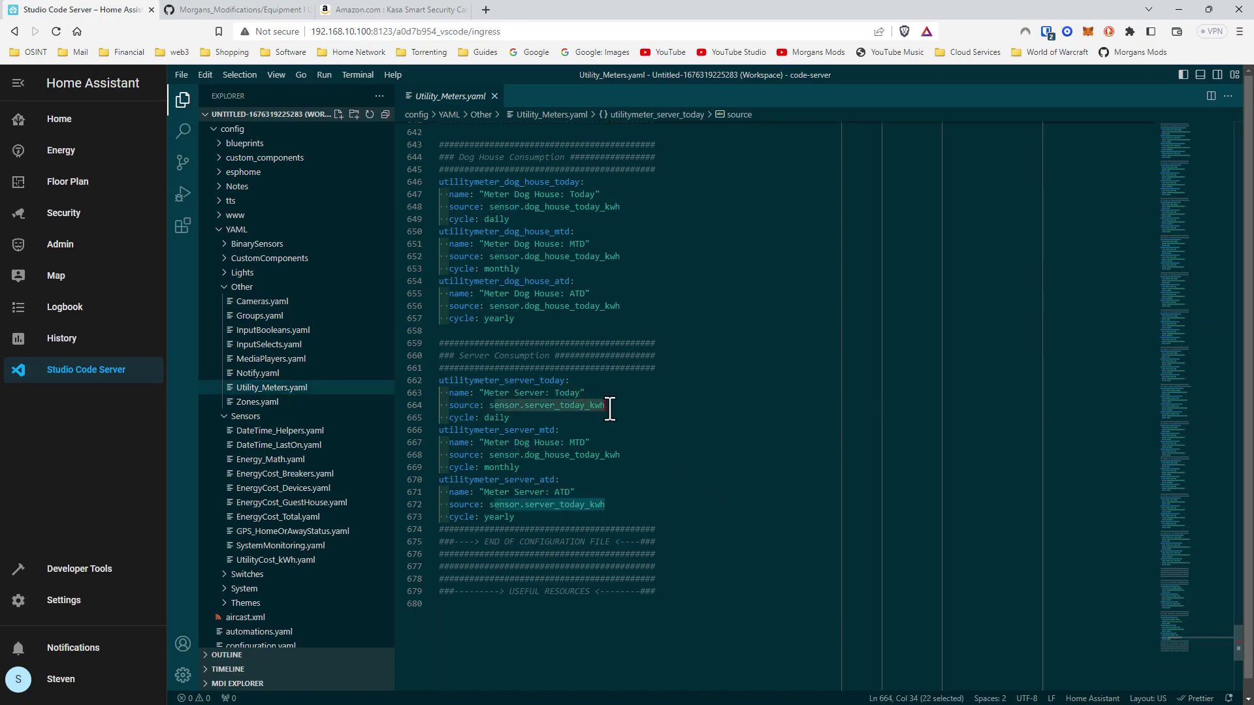
click(525, 417)
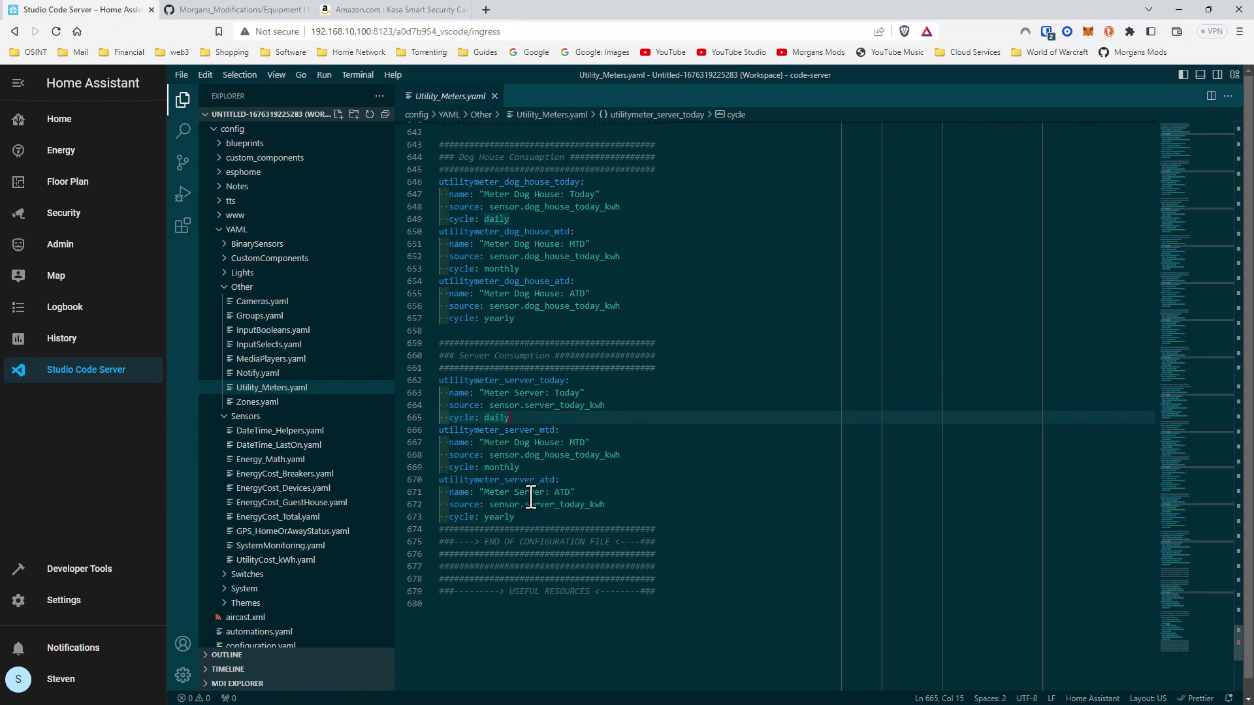
click(99, 158)
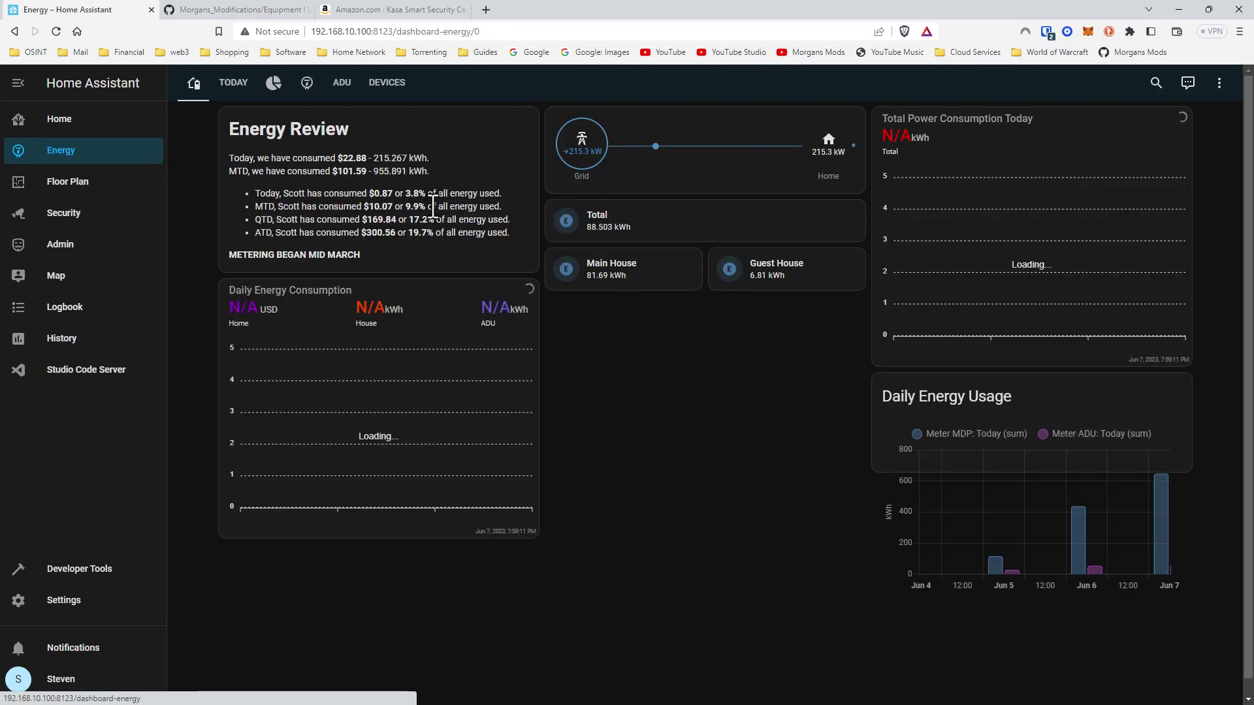
click(371, 91)
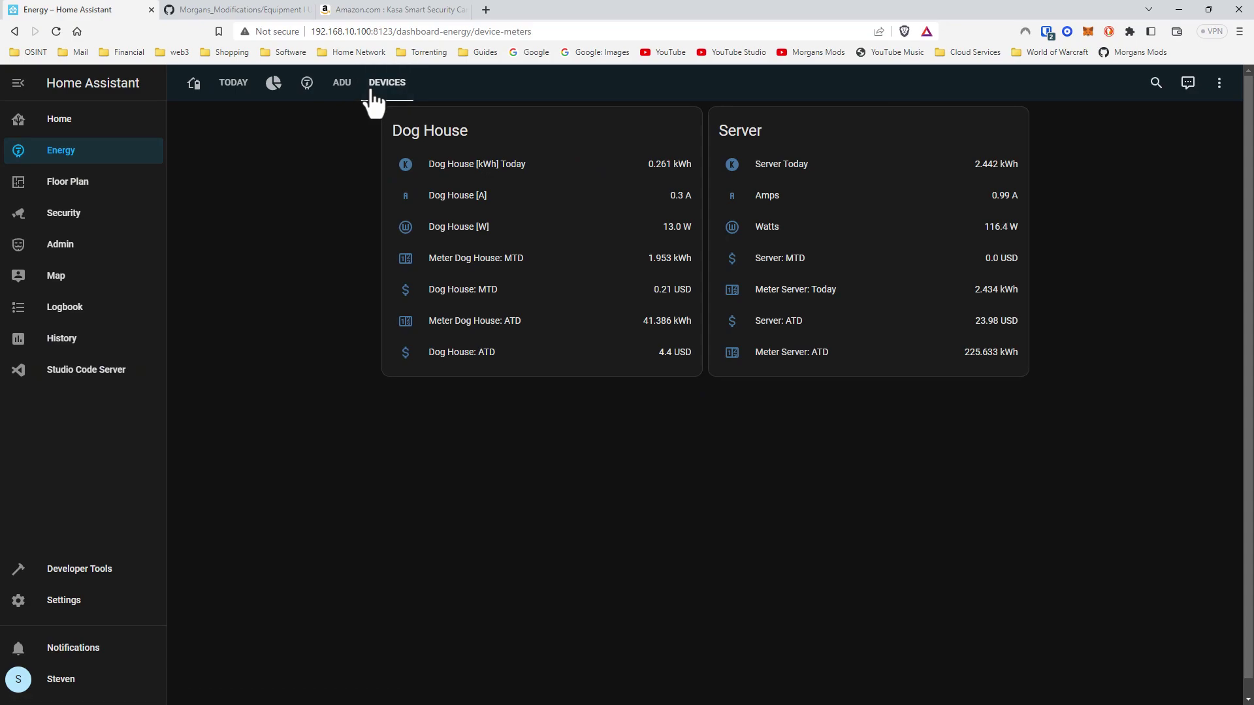